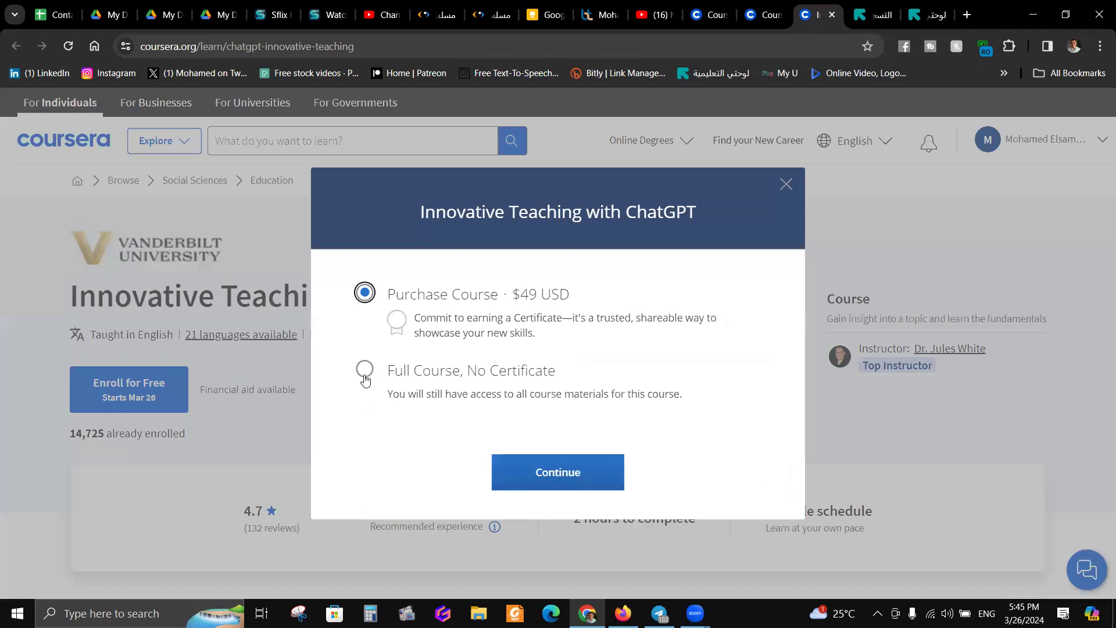
Enroll in the full course without a certificate, start learning and look over the Introduction reading
{"action": "left_click", "coordinate": [578, 482]}
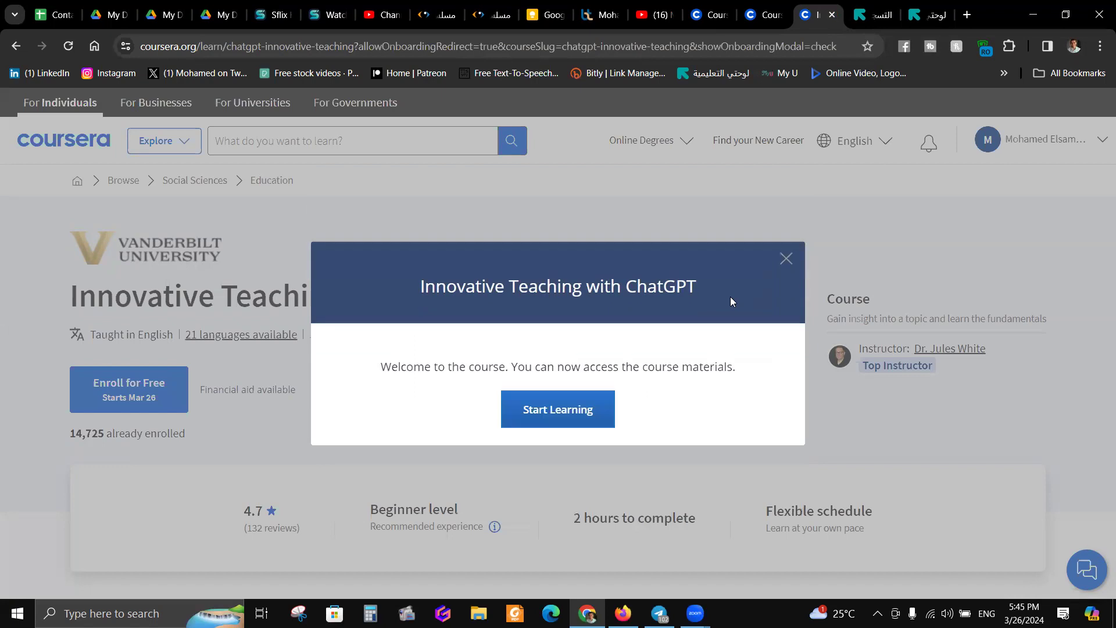
{"action": "left_click", "coordinate": [584, 422]}
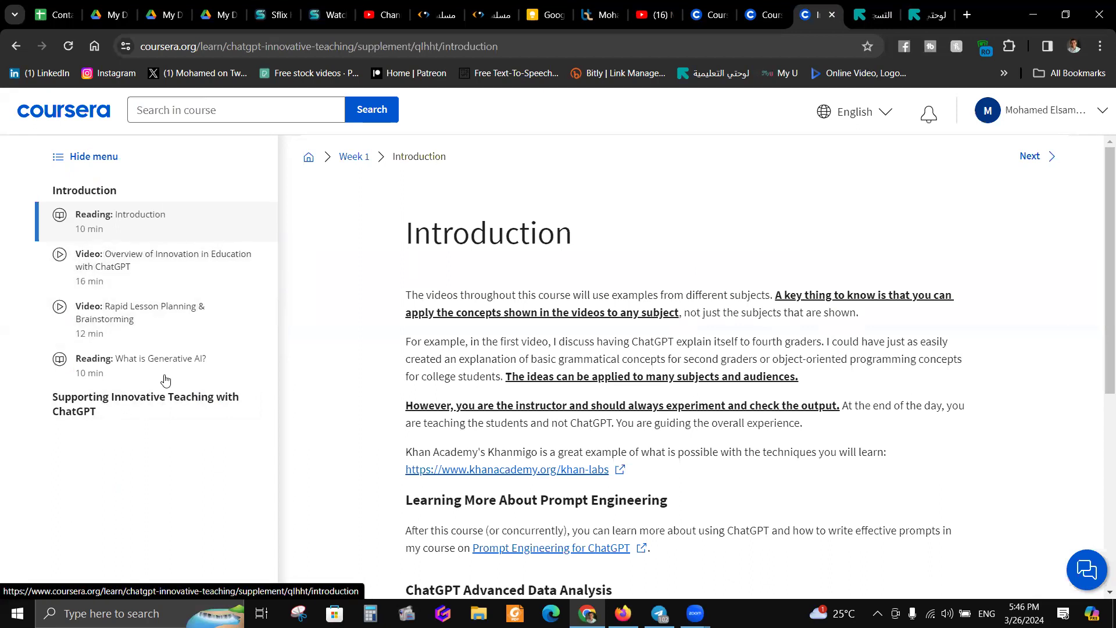
{"action": "scroll", "coordinate": [487, 391], "scroll_direction": "down", "scroll_amount": 6}
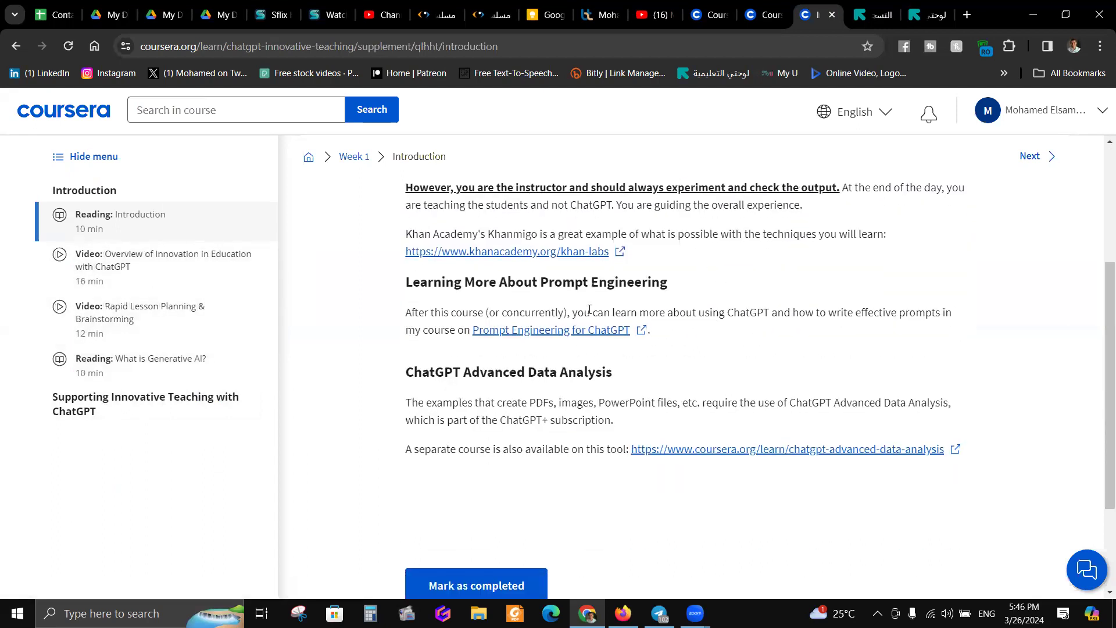
{"action": "scroll", "coordinate": [587, 401], "scroll_direction": "up", "scroll_amount": 6}
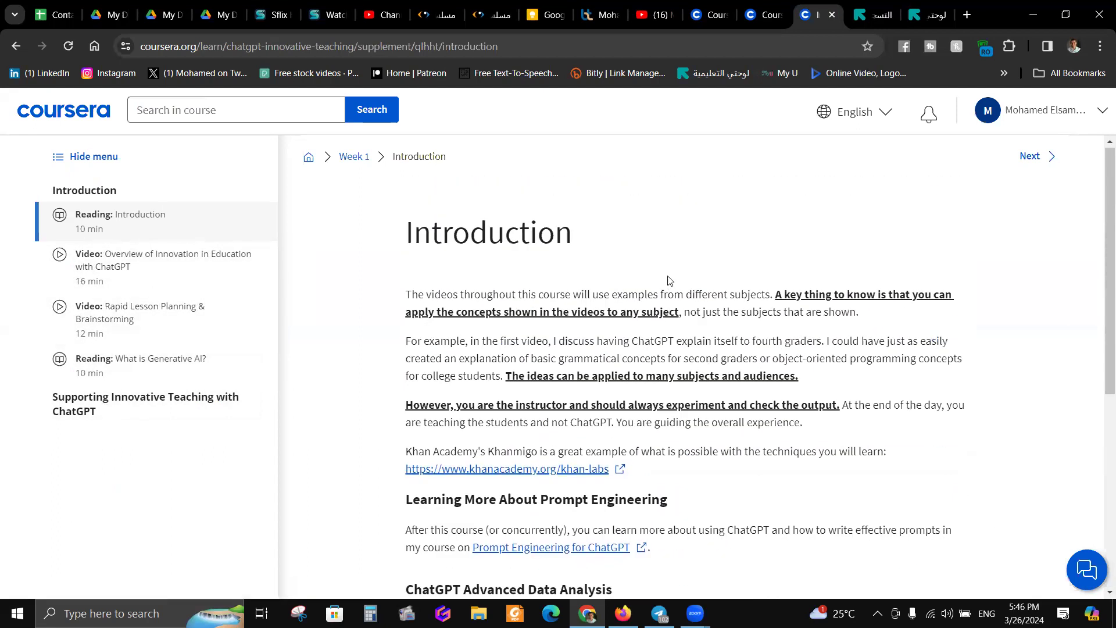
{"action": "scroll", "coordinate": [660, 247], "scroll_direction": "down", "scroll_amount": 1}
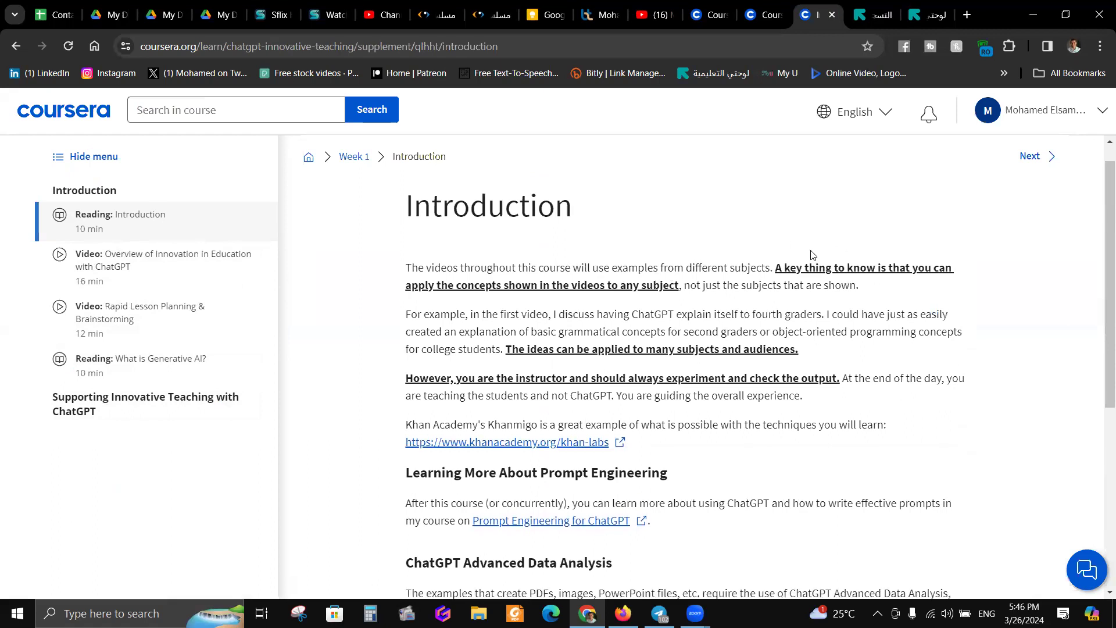
{"action": "scroll", "coordinate": [610, 259], "scroll_direction": "down", "scroll_amount": 5}
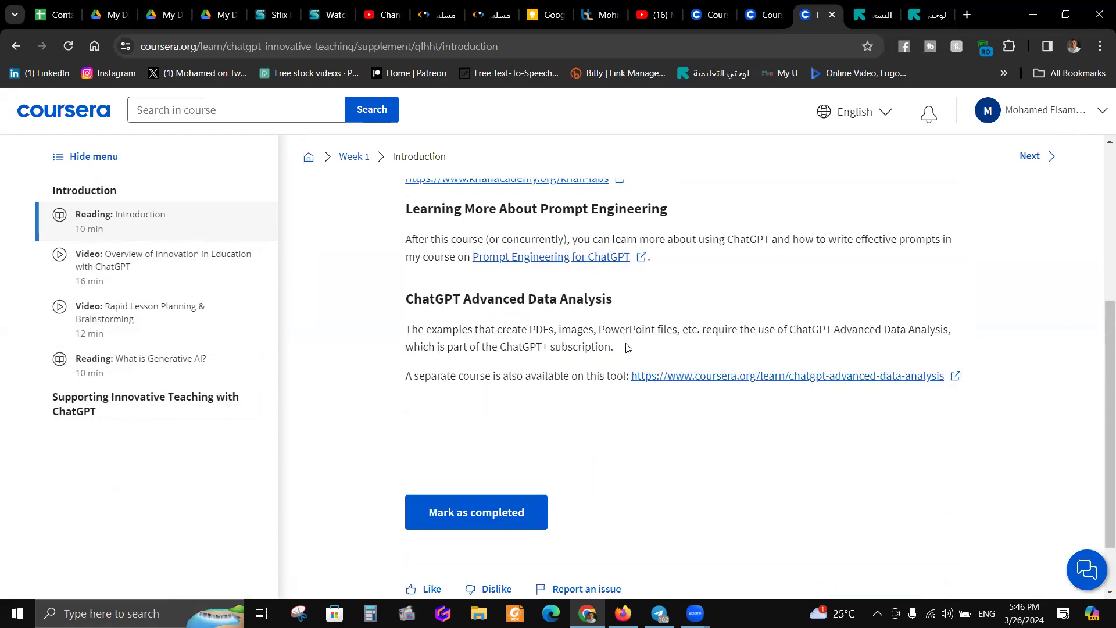
{"action": "scroll", "coordinate": [750, 360], "scroll_direction": "up", "scroll_amount": 6}
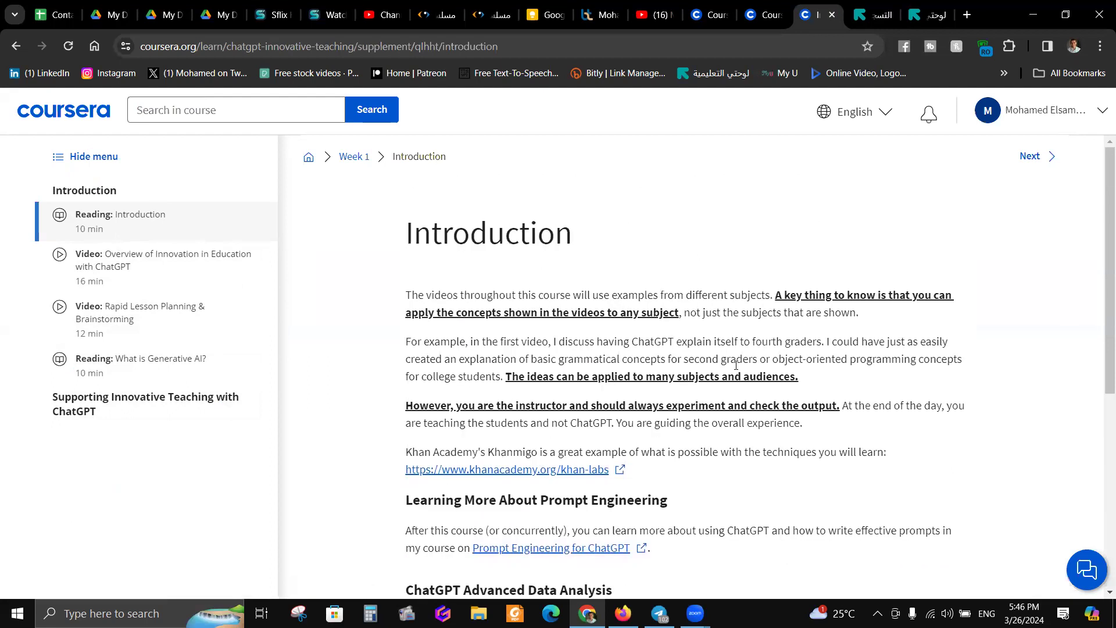
Return to the course page and open the financial aid application for Innovative Teaching with ChatGPT
{"action": "left_click", "coordinate": [766, 14]}
{"action": "left_click", "coordinate": [815, 14]}
{"action": "left_click", "coordinate": [16, 46]}
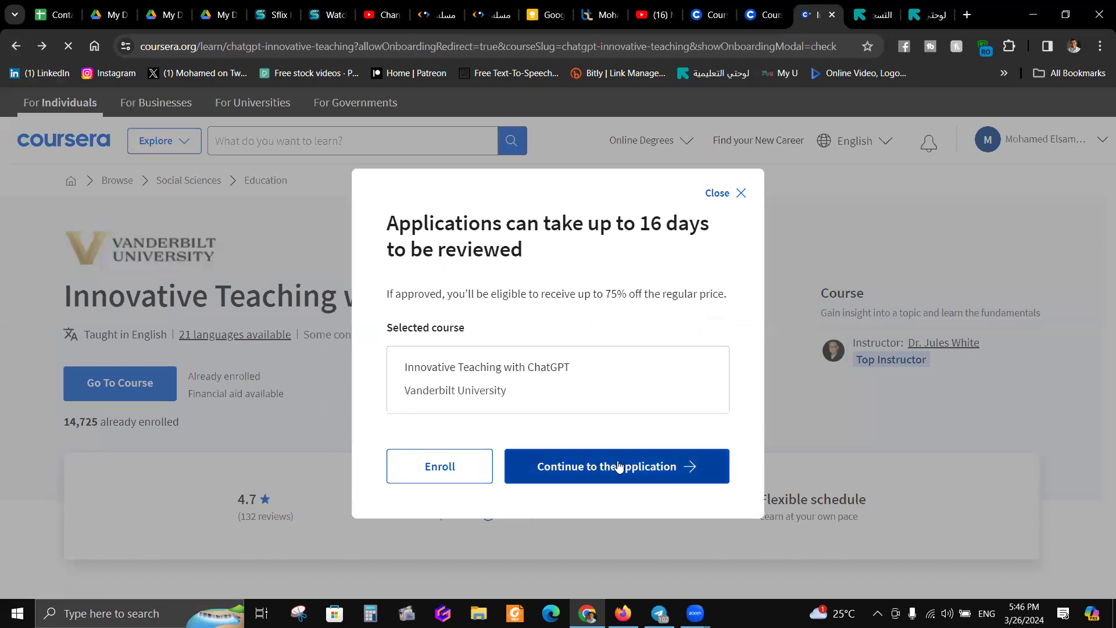
{"action": "key", "text": "Escape"}
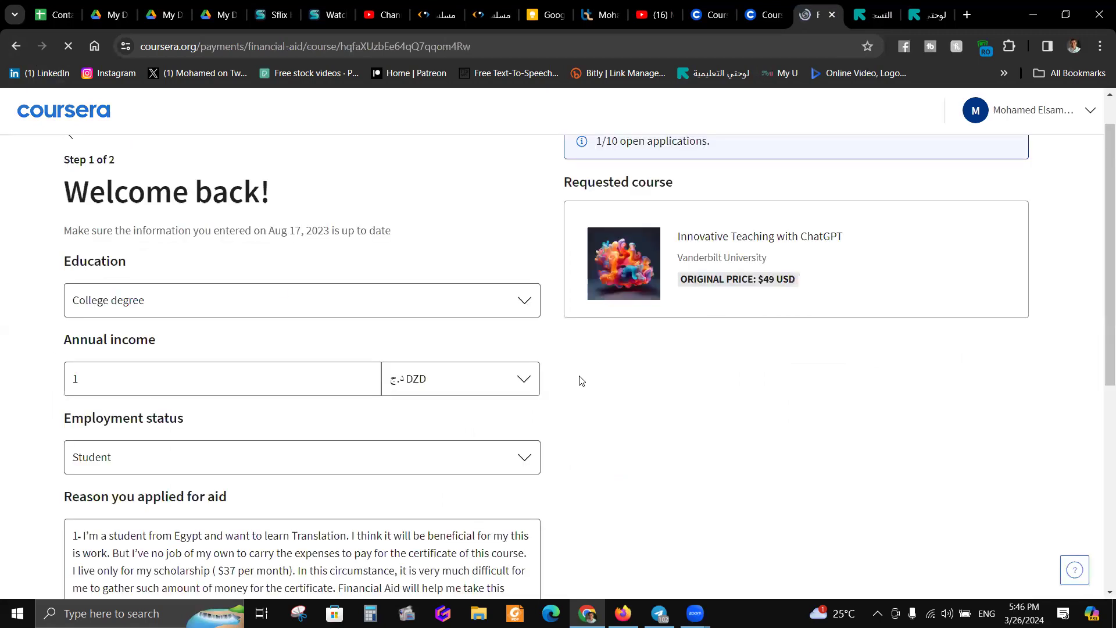
Review the education, annual income, employment status and reason for aid saved in the application
{"action": "scroll", "coordinate": [353, 234], "scroll_direction": "down", "scroll_amount": 1}
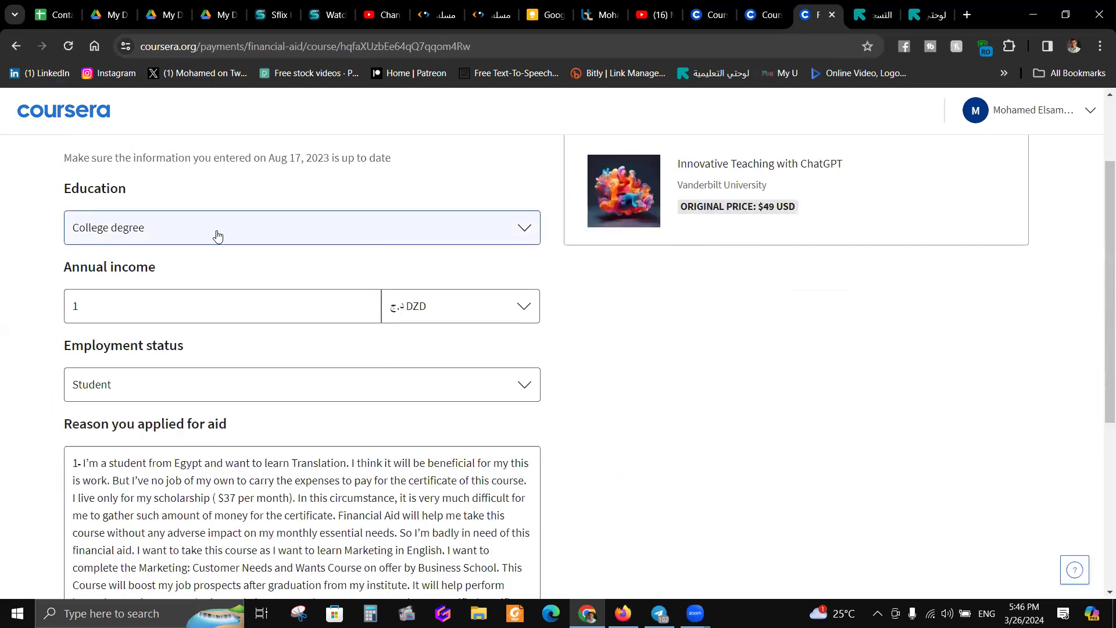
{"action": "left_click", "coordinate": [292, 228]}
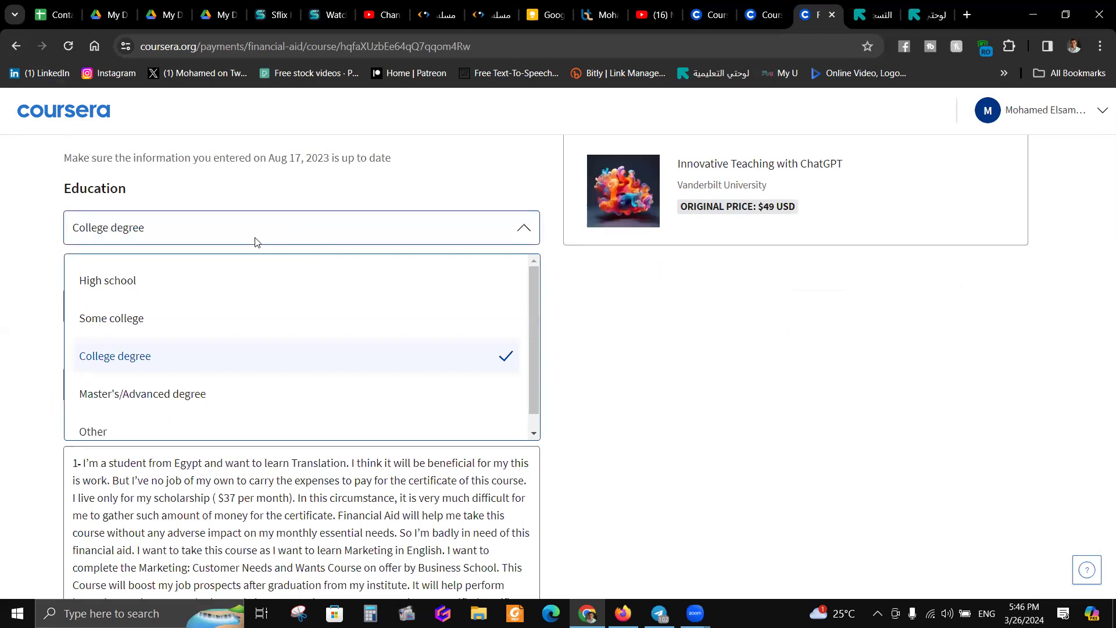
{"action": "key", "text": "Escape"}
{"action": "left_click", "coordinate": [145, 306]}
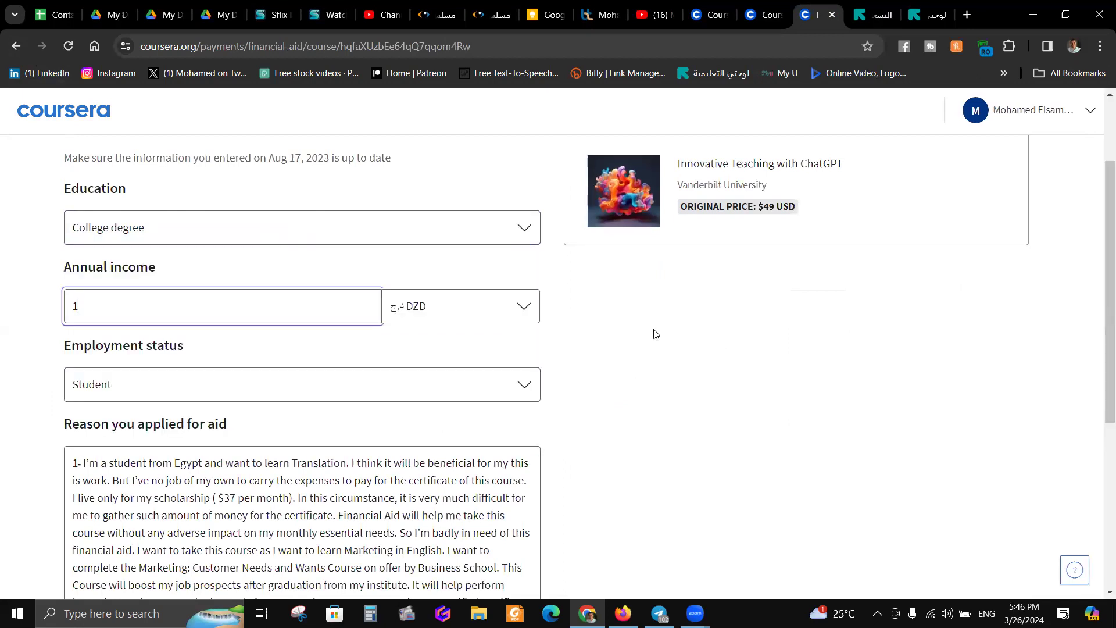
{"action": "key", "text": "Tab"}
{"action": "left_click", "coordinate": [175, 309]}
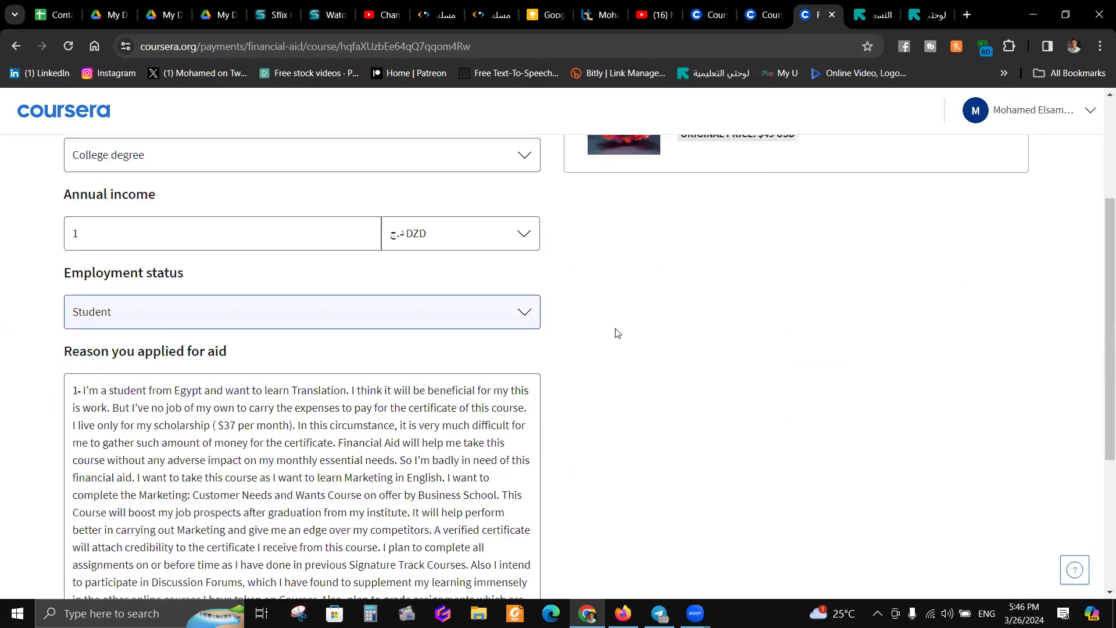
{"action": "key", "text": "Tab"}
{"action": "scroll", "coordinate": [287, 352], "scroll_direction": "down", "scroll_amount": 2}
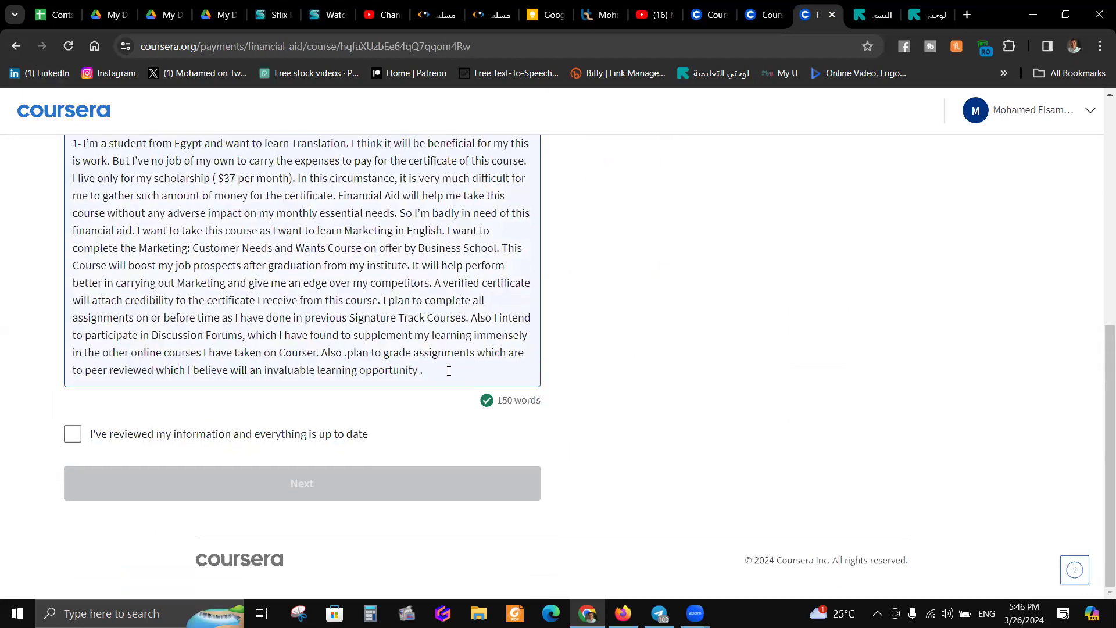
{"action": "scroll", "coordinate": [287, 351], "scroll_direction": "up", "scroll_amount": 1}
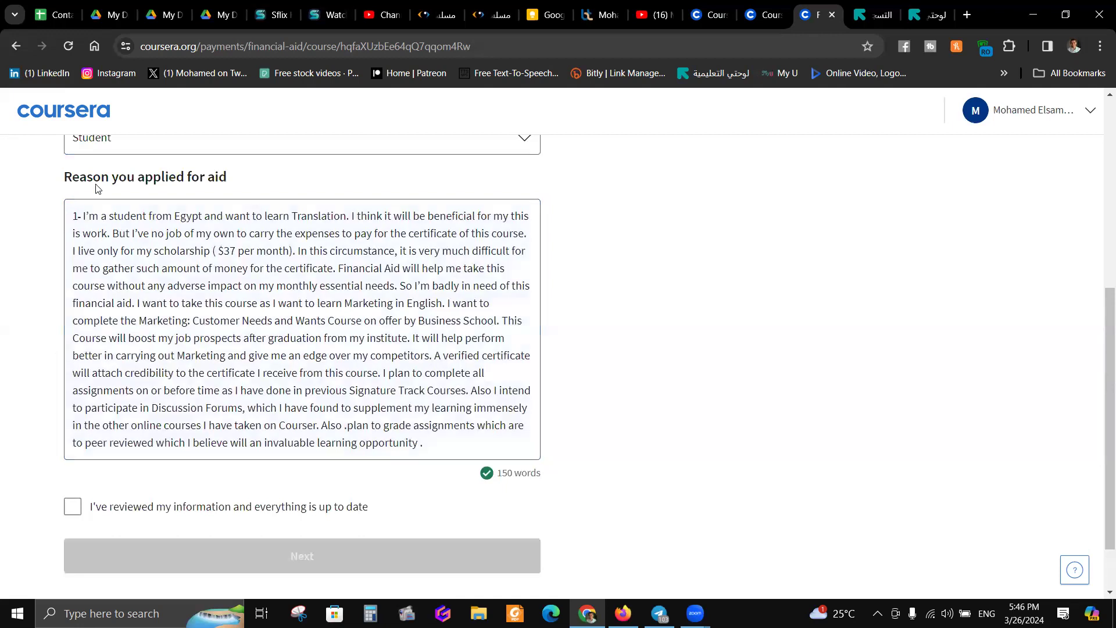
Remove the leading "1-" numbering from the reason for applying for aid
{"action": "left_click", "coordinate": [83, 219]}
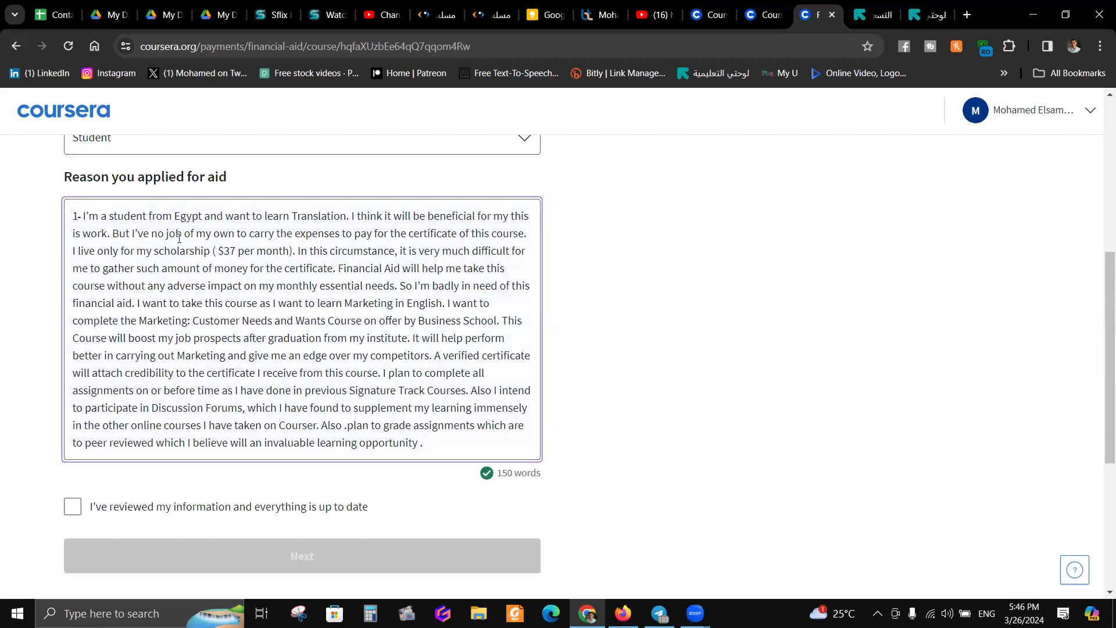
{"action": "key", "text": "BackSpace"}
{"action": "key", "text": "BackSpace"}
{"action": "key", "text": "BackSpace"}
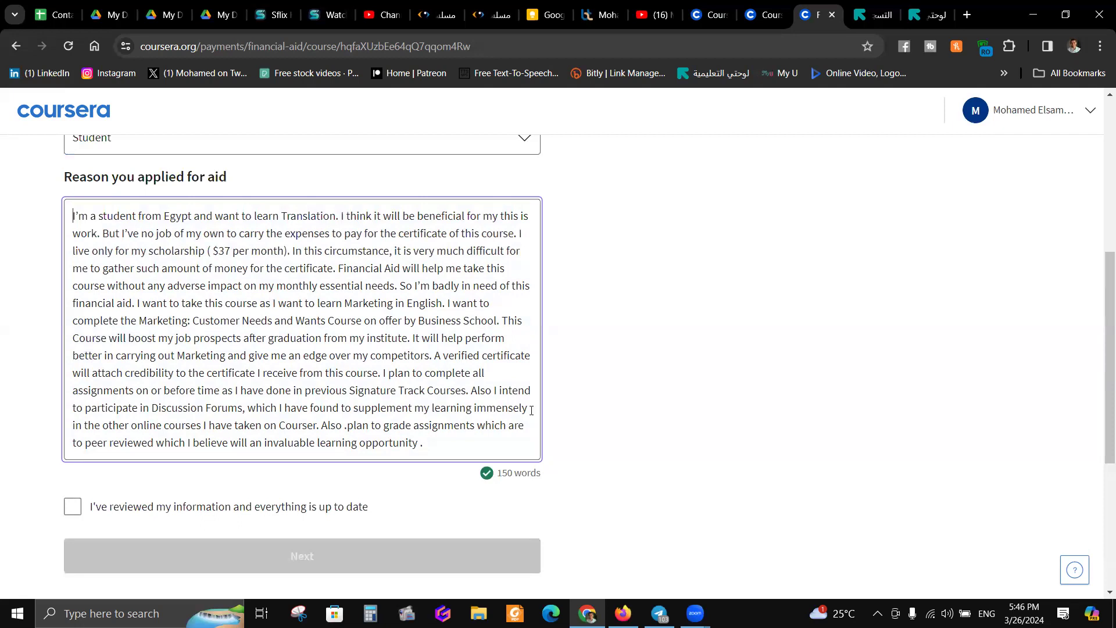
Examine the first answer in the Google Keep note on Coursera financial aid, then return to the application
{"action": "left_click", "coordinate": [550, 12]}
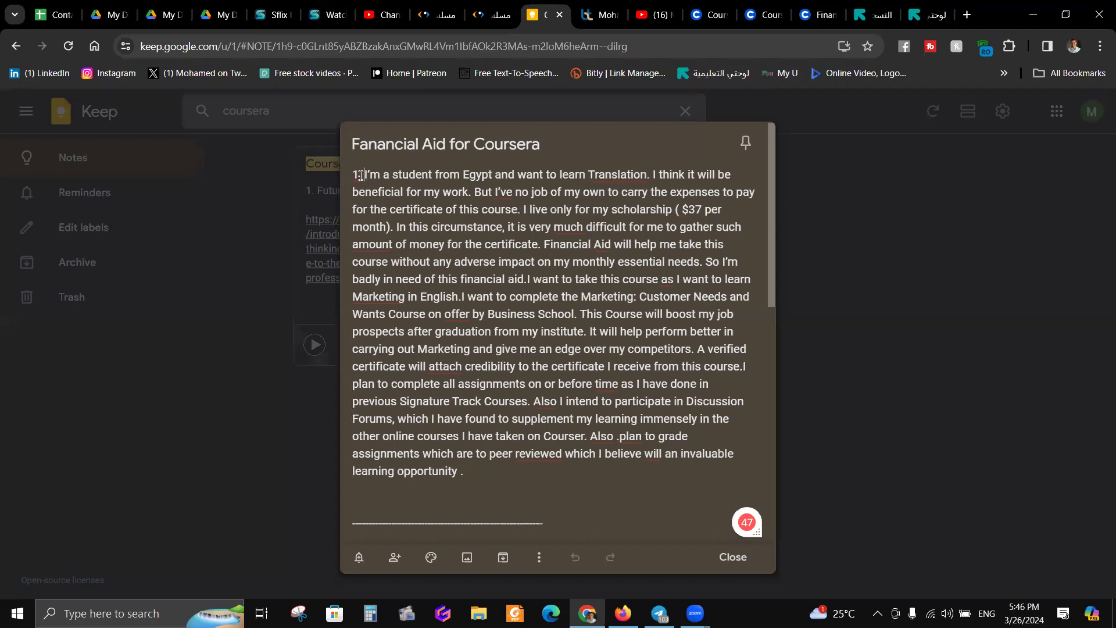
{"action": "left_click_drag", "start_coordinate": [361, 175], "coordinate": [582, 468]}
{"action": "left_click", "coordinate": [816, 269]}
{"action": "left_click", "coordinate": [547, 210]}
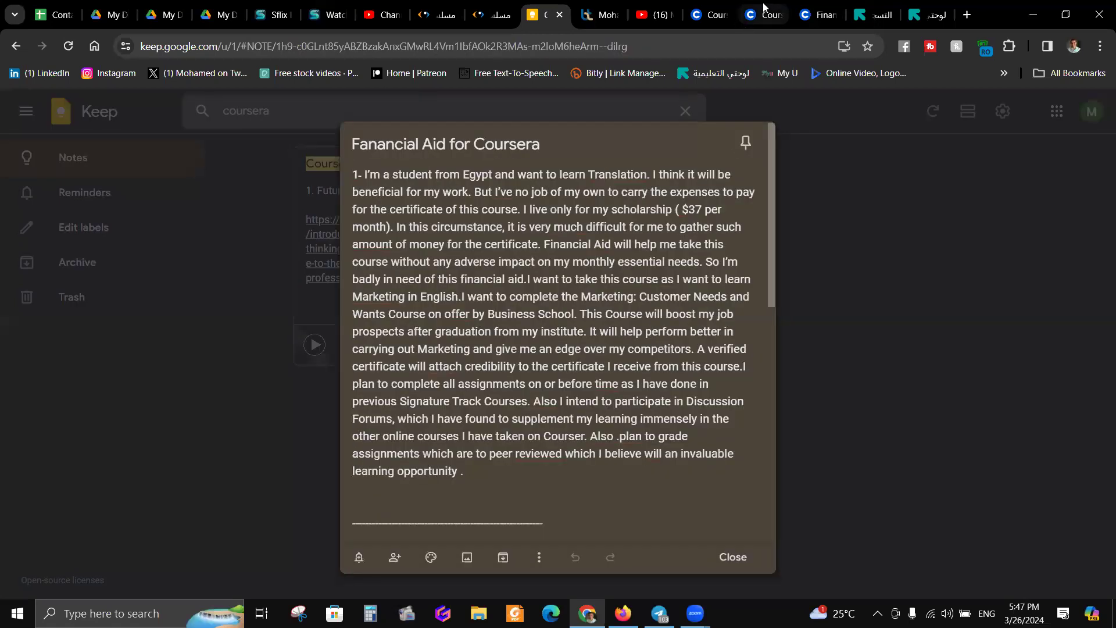
{"action": "left_click", "coordinate": [763, 8]}
{"action": "left_click", "coordinate": [819, 14]}
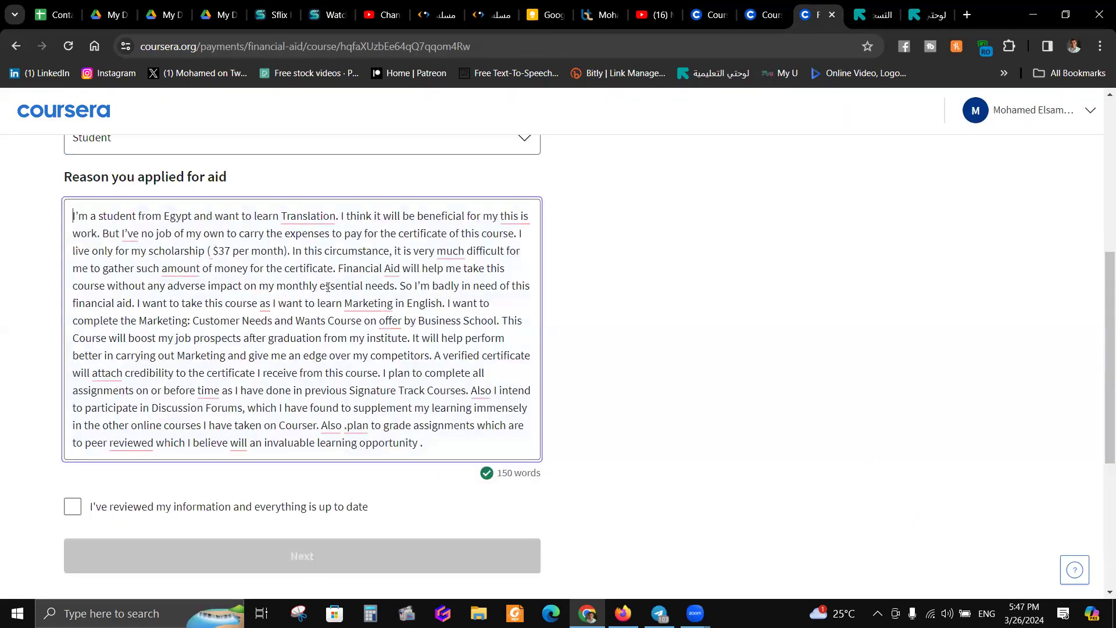
Confirm that the information is reviewed and up to date, and continue to step 2 of the application
{"action": "key", "text": "ctrl+Home"}
{"action": "scroll", "coordinate": [463, 317], "scroll_direction": "down", "scroll_amount": 2}
{"action": "left_click", "coordinate": [73, 358]}
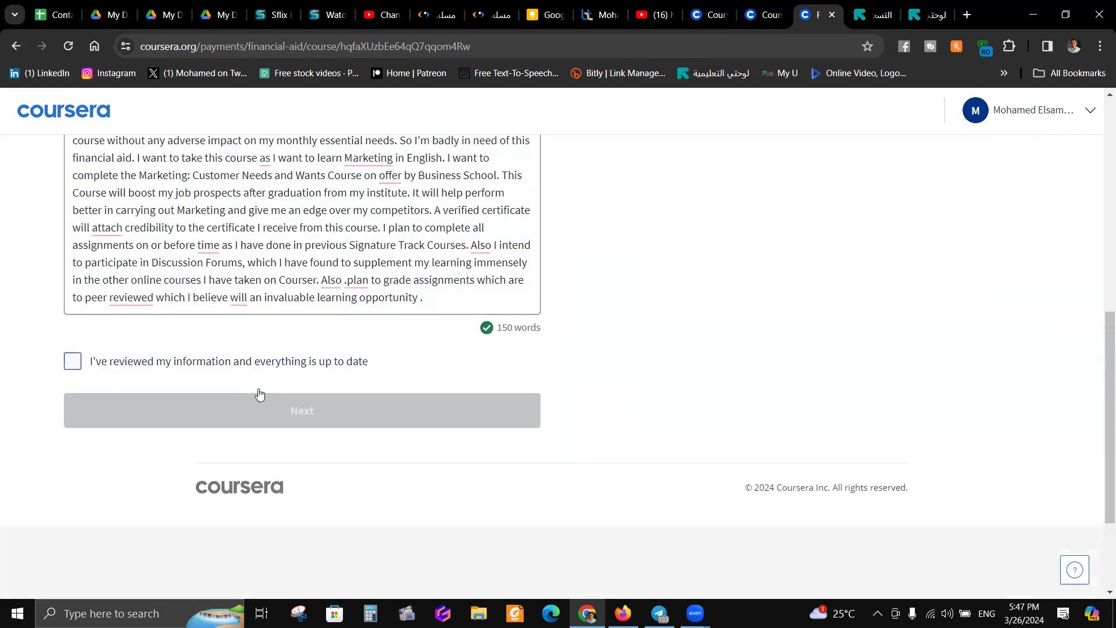
{"action": "scroll", "coordinate": [251, 387], "scroll_direction": "down", "scroll_amount": 1}
{"action": "left_click", "coordinate": [308, 349]}
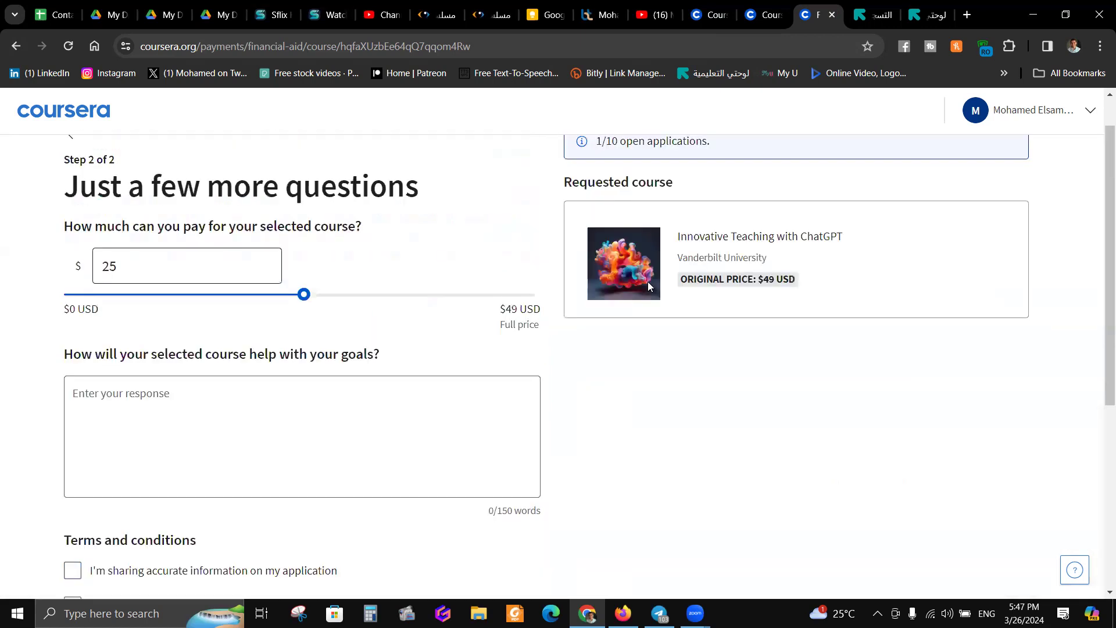
Set the amount that can be paid for the selected course to $1
{"action": "double_click", "coordinate": [136, 268]}
{"action": "type", "text": "1"}
{"action": "left_click", "coordinate": [478, 269]}
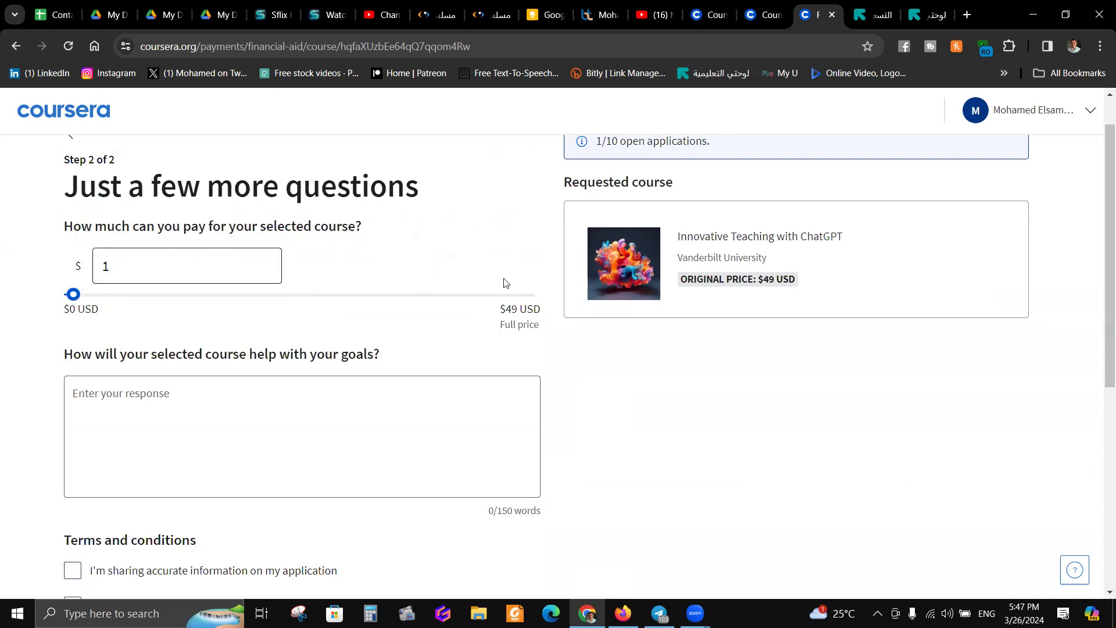
Try $10 and then $0 as the amount that can be paid for the course
{"action": "scroll", "coordinate": [355, 224], "scroll_direction": "down", "scroll_amount": 1}
{"action": "scroll", "coordinate": [233, 261], "scroll_direction": "down", "scroll_amount": 1}
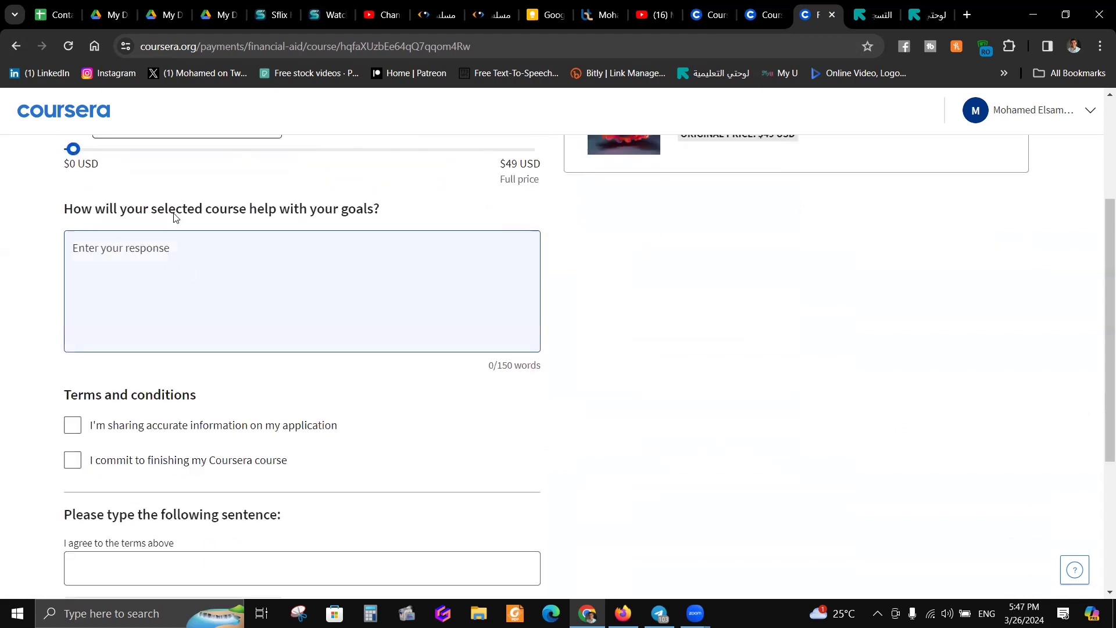
{"action": "scroll", "coordinate": [174, 216], "scroll_direction": "up", "scroll_amount": 1}
{"action": "left_click", "coordinate": [164, 194]}
{"action": "type", "text": "0"}
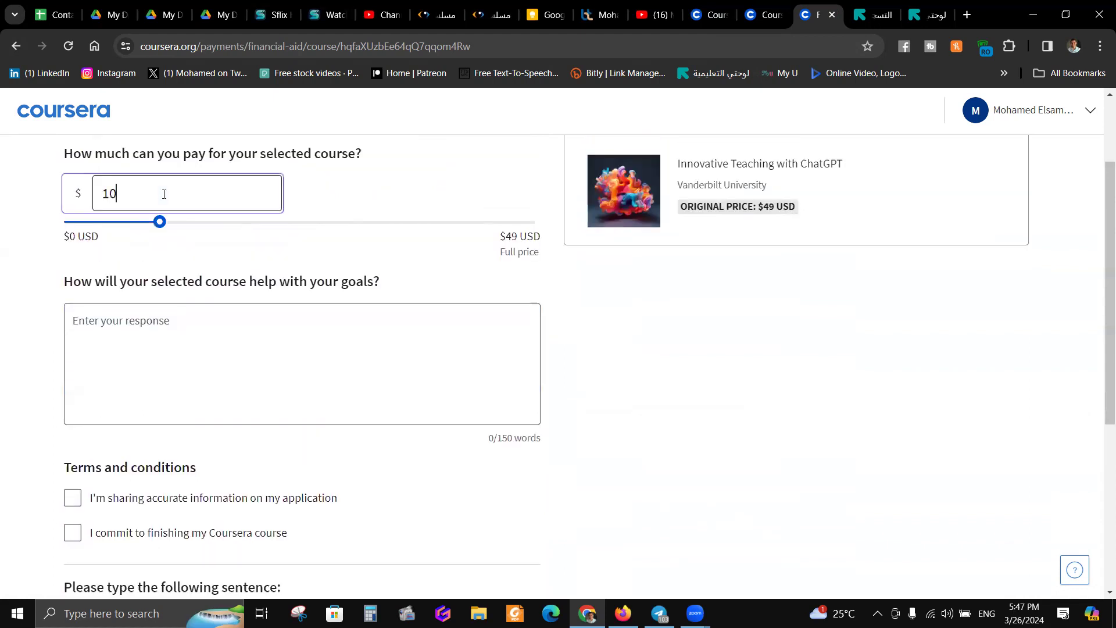
{"action": "key", "text": "BackSpace"}
{"action": "key", "text": "BackSpace"}
{"action": "left_click", "coordinate": [763, 443]}
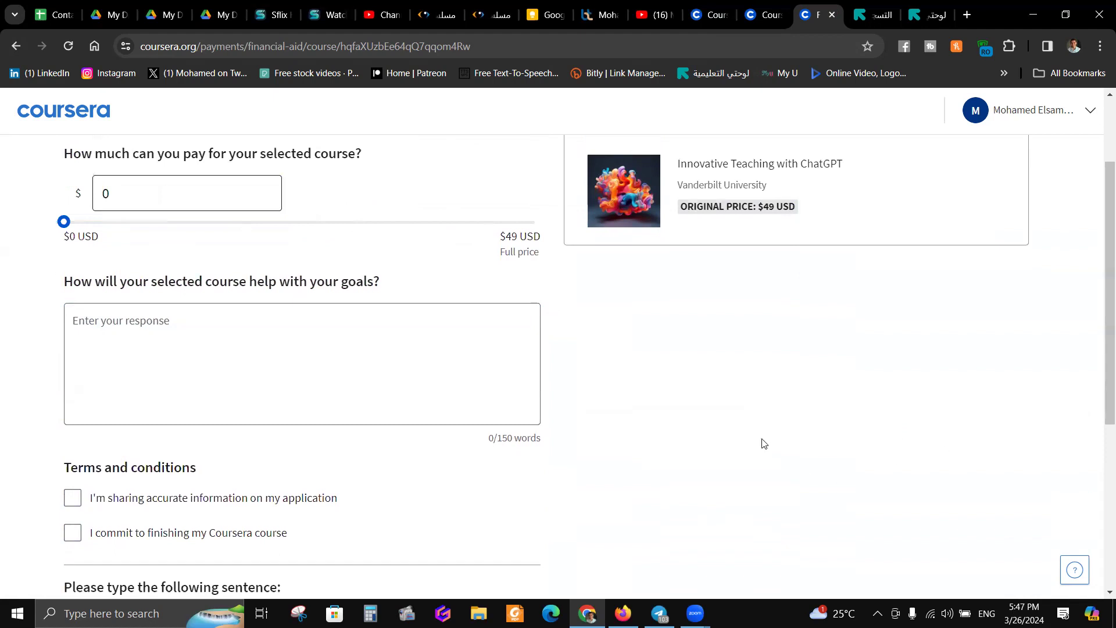
Change the payable amount for the course back to $1
{"action": "left_click", "coordinate": [166, 191]}
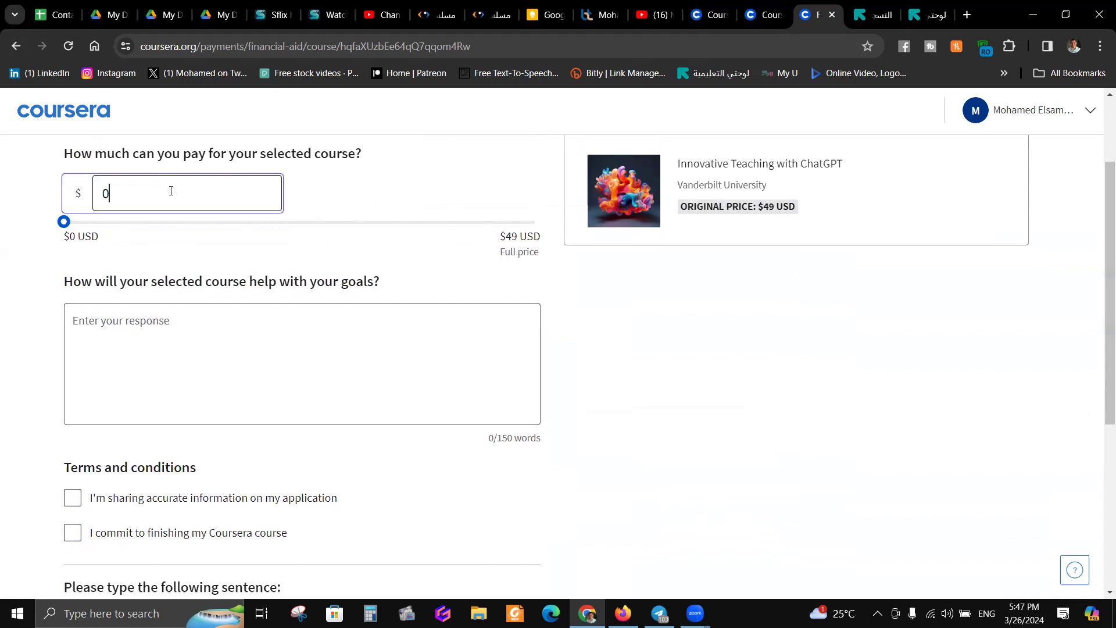
{"action": "double_click", "coordinate": [113, 189]}
{"action": "type", "text": "1"}
Switch to the Google Keep note and copy the whole second answer, starting with "It's really impossible for me to pay"
{"action": "left_click", "coordinate": [294, 368]}
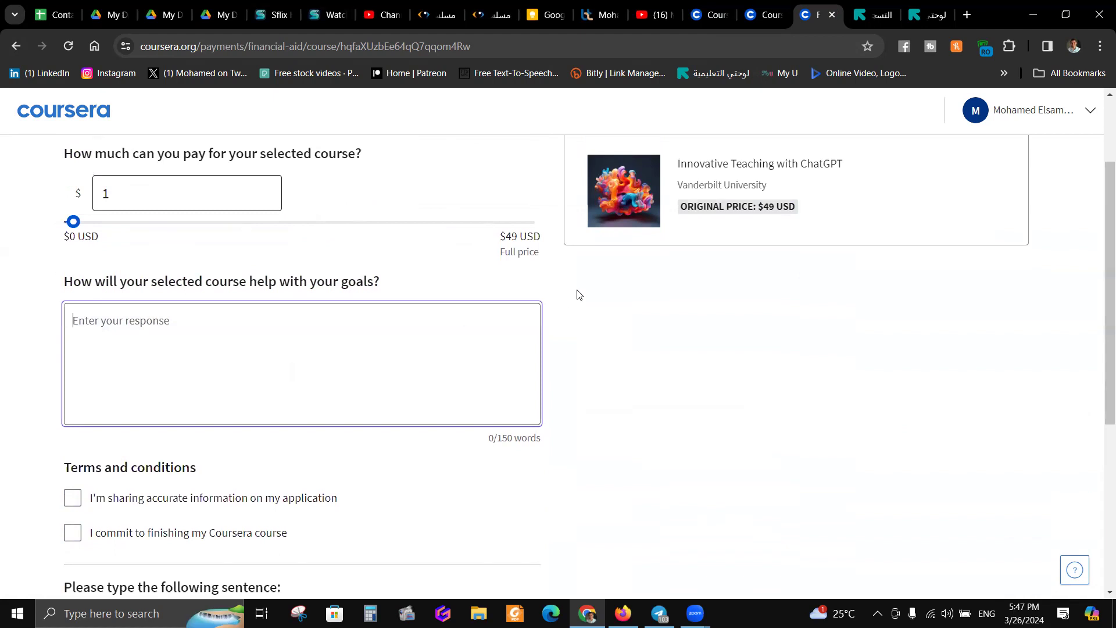
{"action": "scroll", "coordinate": [224, 287], "scroll_direction": "down", "scroll_amount": 1}
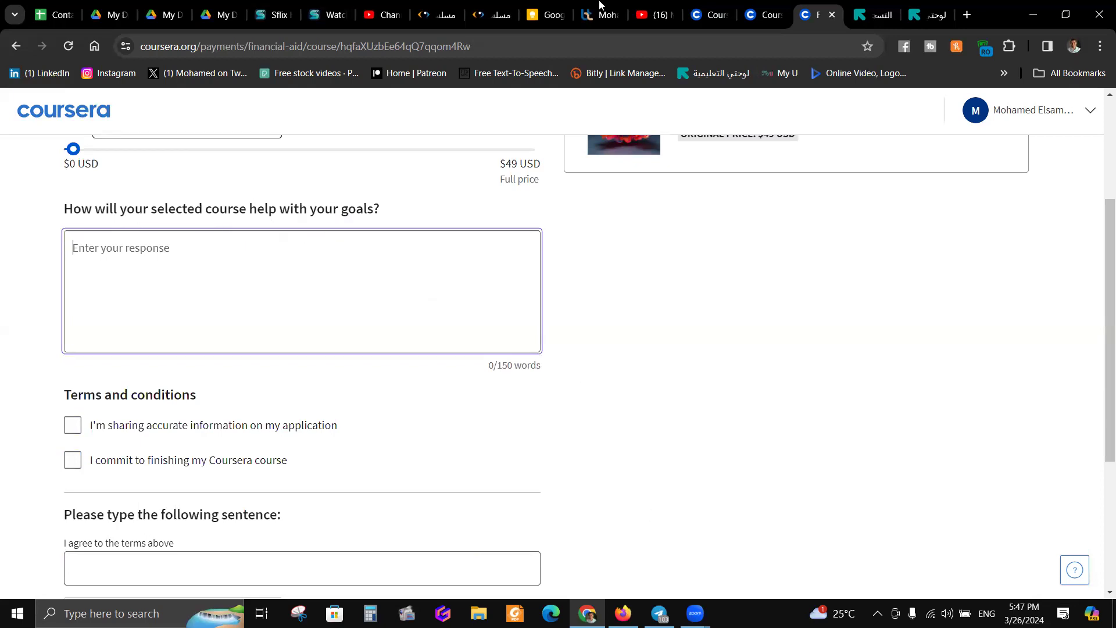
{"action": "left_click", "coordinate": [548, 15]}
{"action": "scroll", "coordinate": [472, 308], "scroll_direction": "down", "scroll_amount": 6}
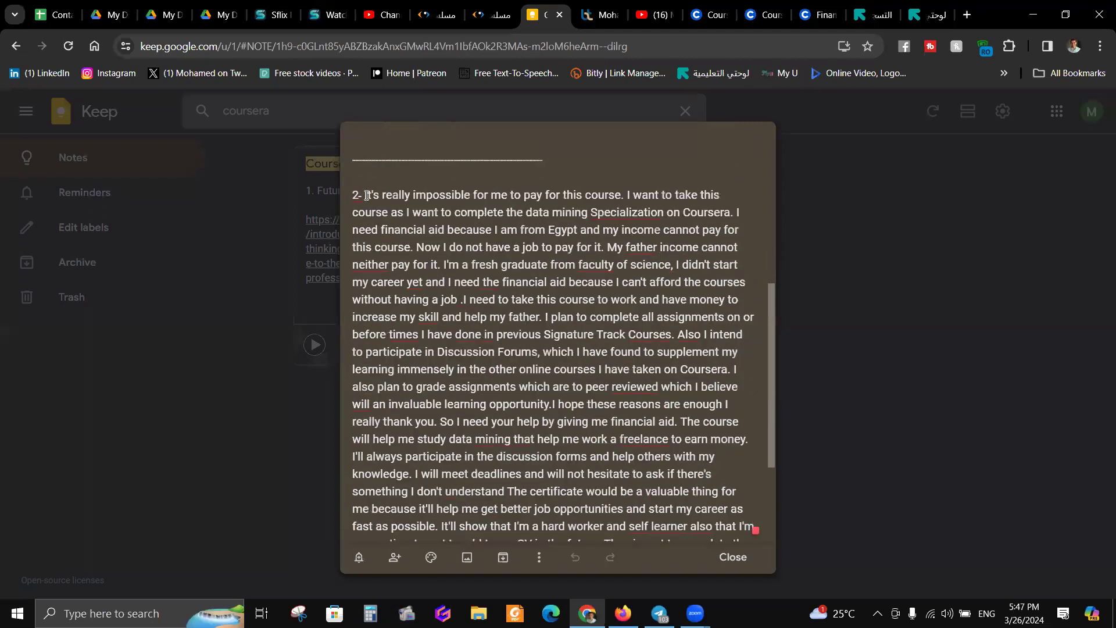
{"action": "left_click_drag", "start_coordinate": [412, 210], "coordinate": [582, 523]}
{"action": "right_click", "coordinate": [538, 288]}
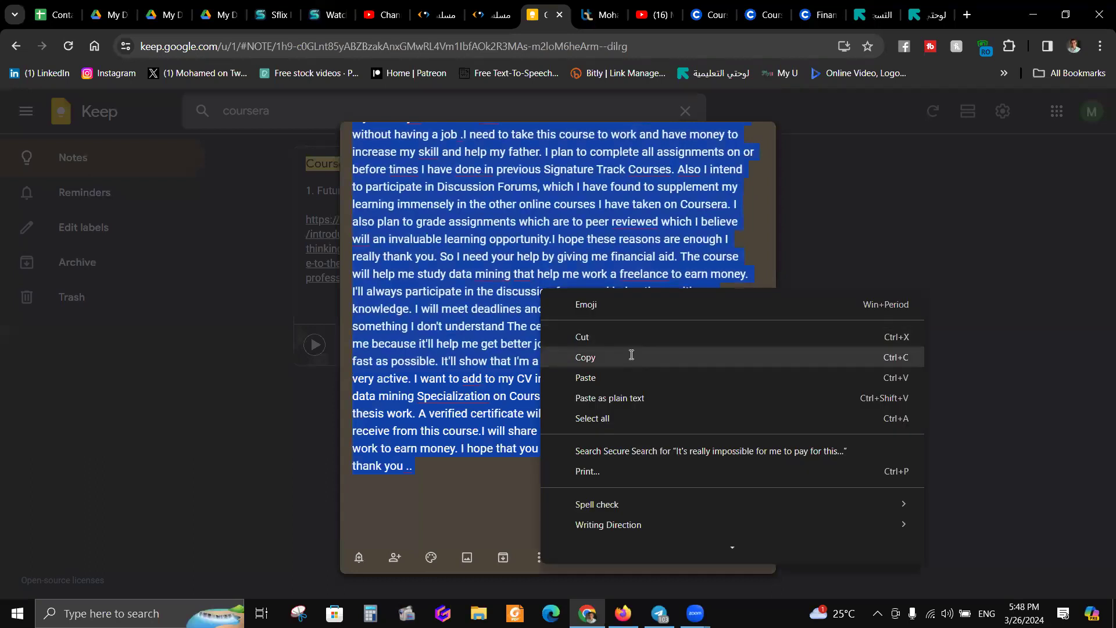
{"action": "left_click", "coordinate": [631, 356]}
Return to the financial aid application and paste the copied answer as the response on how the course helps with goals
{"action": "left_click", "coordinate": [763, 17]}
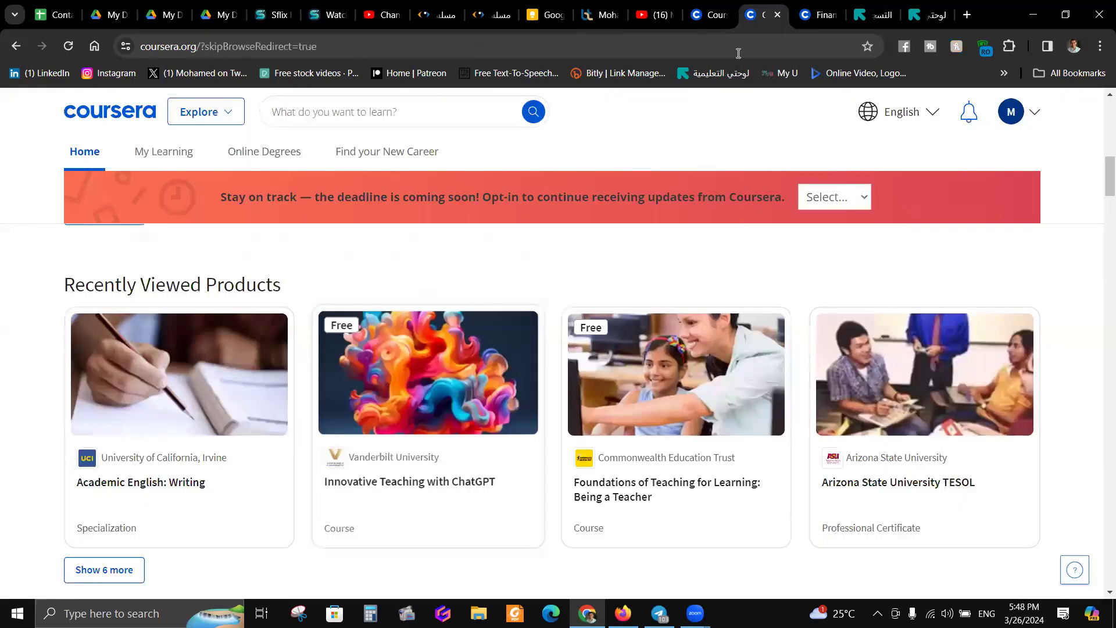
{"action": "left_click", "coordinate": [815, 11]}
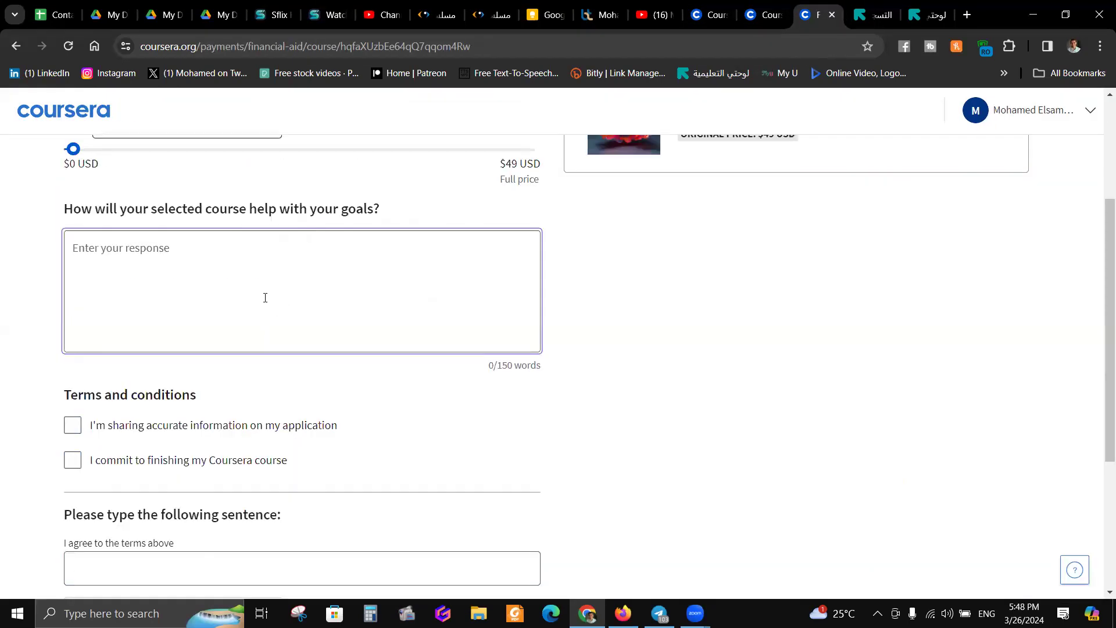
{"action": "key", "text": "ctrl+v"}
Accept both terms: sharing accurate information on the application and committing to finish the Coursera course
{"action": "scroll", "coordinate": [265, 314], "scroll_direction": "down", "scroll_amount": 8}
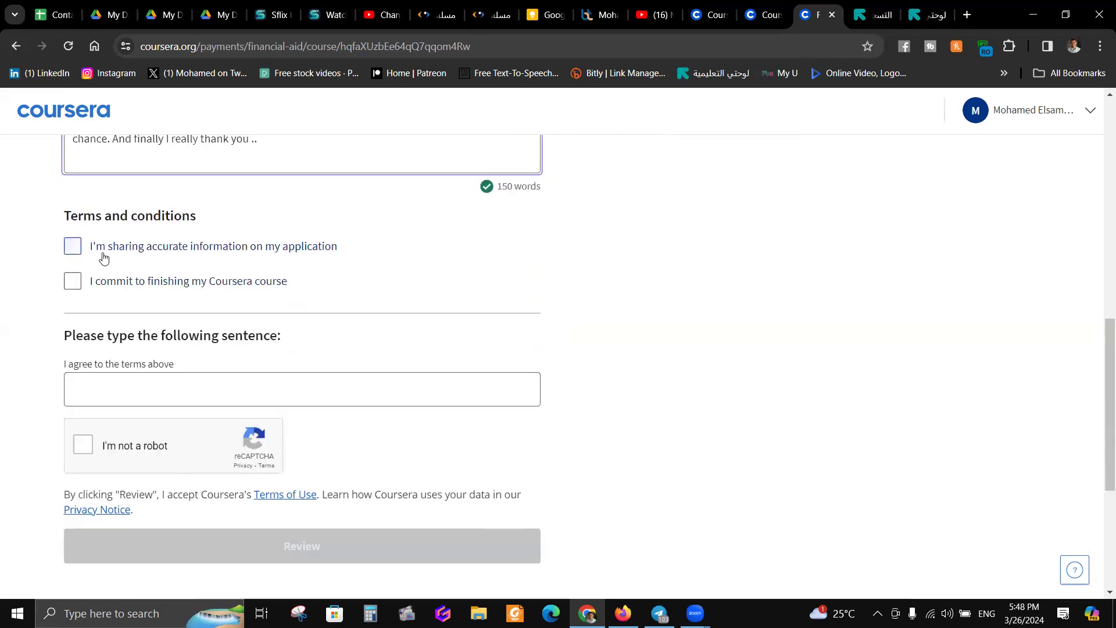
{"action": "left_click", "coordinate": [73, 246]}
{"action": "left_click", "coordinate": [72, 282]}
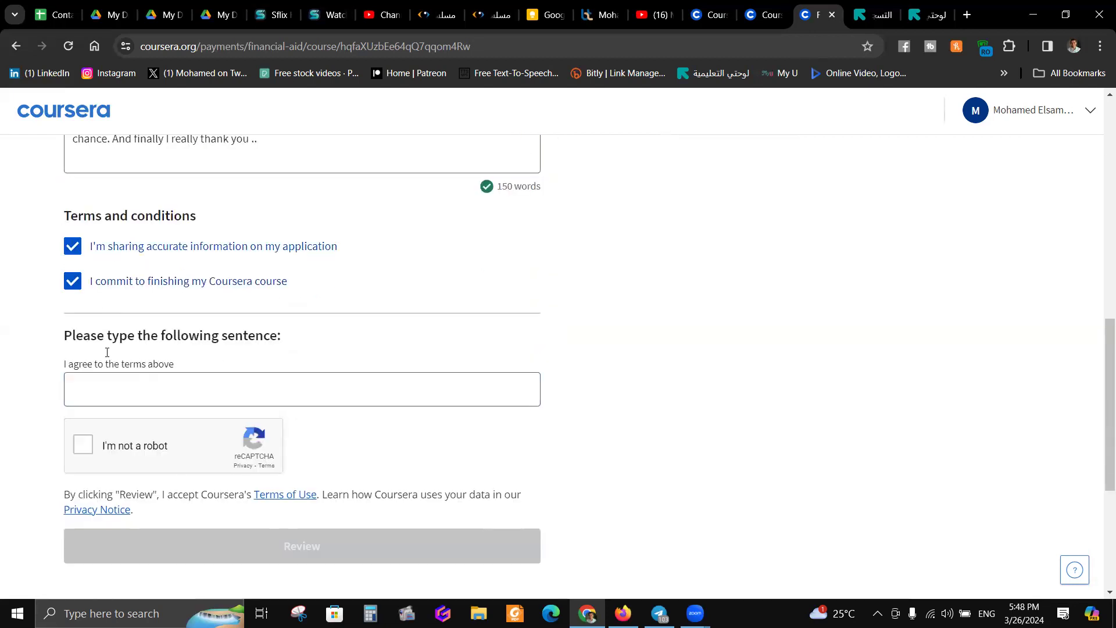
Enter the confirmation sentence "I agree to the terms above", pass the reCAPTCHA check and proceed to the application review
{"action": "scroll", "coordinate": [283, 328], "scroll_direction": "down", "scroll_amount": 2}
{"action": "left_click", "coordinate": [286, 328]}
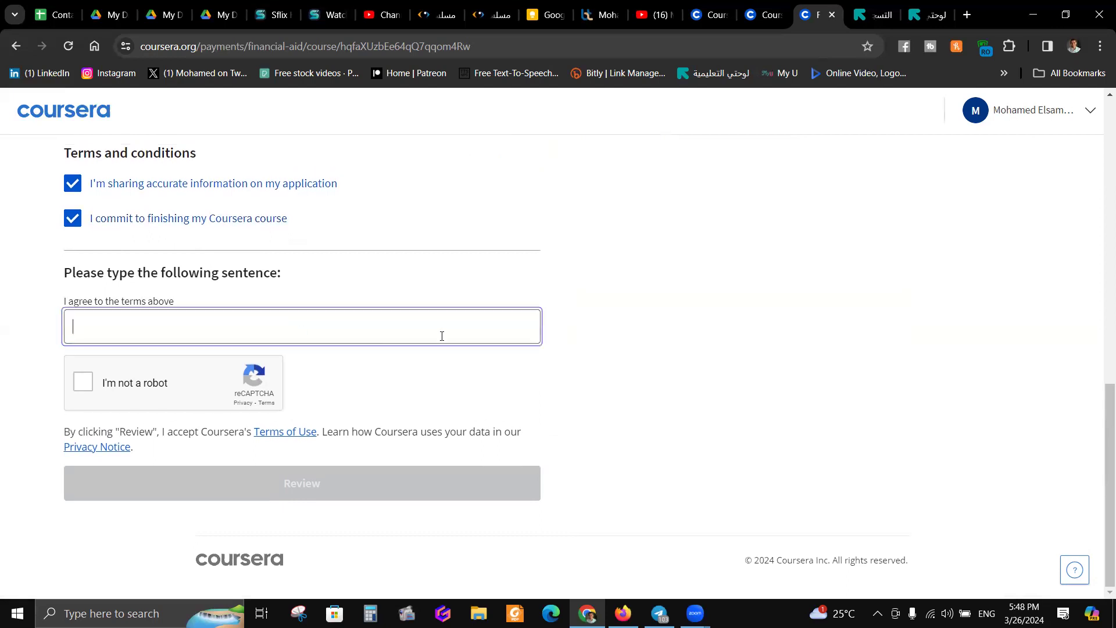
{"action": "triple_click", "coordinate": [148, 300]}
{"action": "right_click", "coordinate": [148, 300]}
{"action": "left_click", "coordinate": [216, 314]}
{"action": "left_click", "coordinate": [257, 328]}
{"action": "key", "text": "ctrl+v"}
{"action": "left_click", "coordinate": [83, 382]}
{"action": "left_click", "coordinate": [312, 495]}
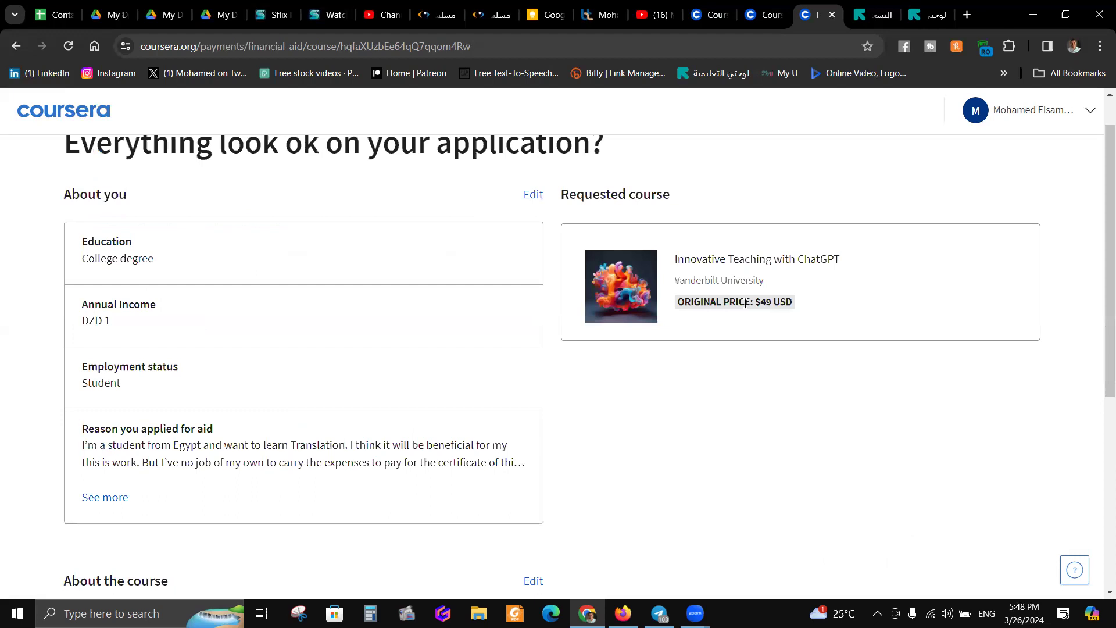
Check the entered details and requested course in the application summary and submit the application
{"action": "scroll", "coordinate": [606, 246], "scroll_direction": "down", "scroll_amount": 4}
{"action": "scroll", "coordinate": [581, 252], "scroll_direction": "up", "scroll_amount": 2}
{"action": "scroll", "coordinate": [561, 255], "scroll_direction": "down", "scroll_amount": 5}
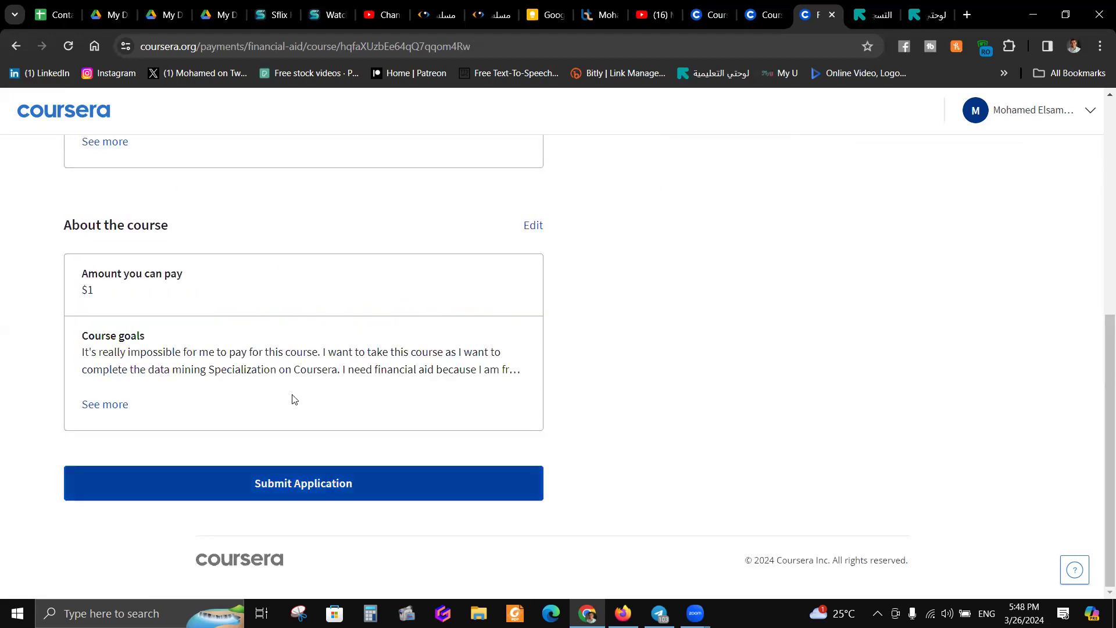
{"action": "scroll", "coordinate": [426, 286], "scroll_direction": "up", "scroll_amount": 4}
{"action": "scroll", "coordinate": [431, 272], "scroll_direction": "up", "scroll_amount": 3}
{"action": "scroll", "coordinate": [379, 377], "scroll_direction": "down", "scroll_amount": 7}
{"action": "left_click", "coordinate": [303, 474]}
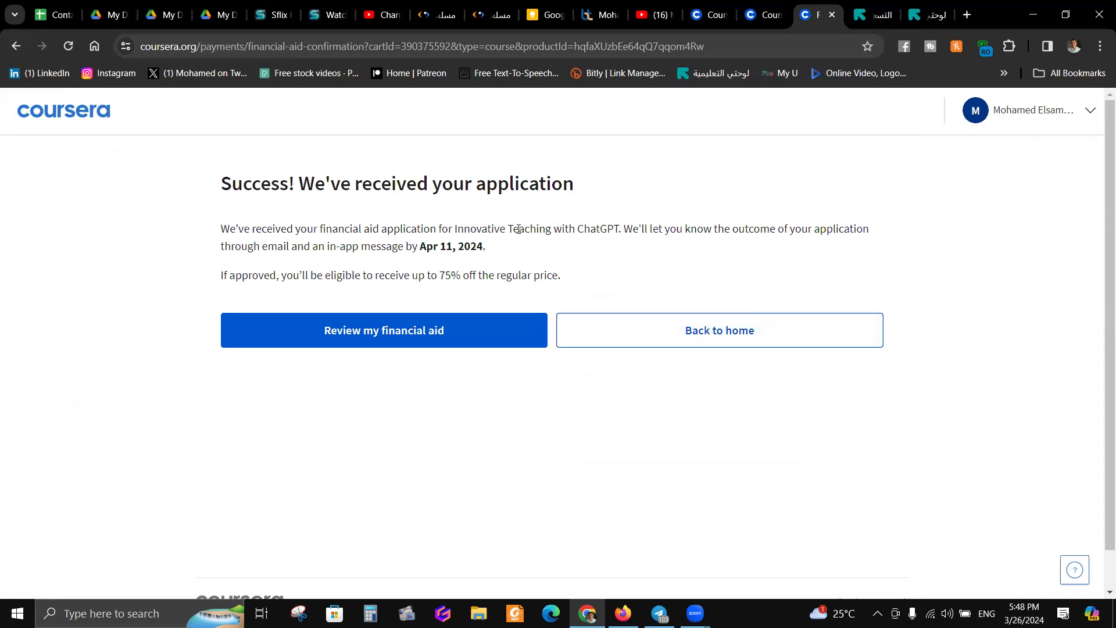
Read the application confirmation message, highlighting how and by what date the outcome is communicated
{"action": "left_click_drag", "start_coordinate": [455, 231], "coordinate": [864, 229]}
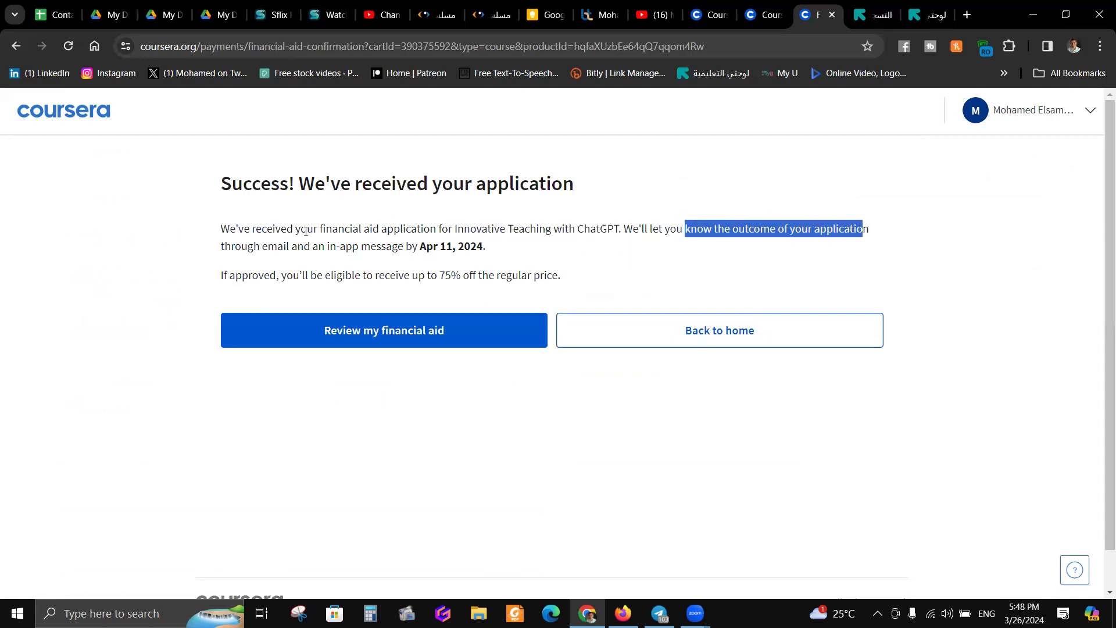
{"action": "left_click_drag", "start_coordinate": [224, 245], "coordinate": [379, 242]}
{"action": "left_click_drag", "start_coordinate": [464, 242], "coordinate": [482, 245]}
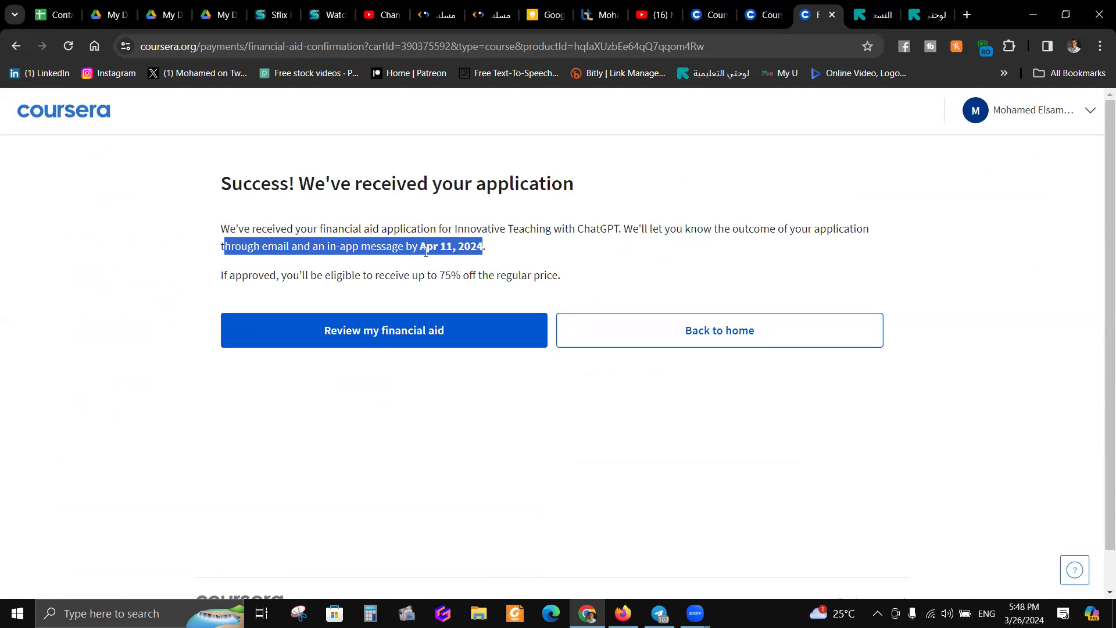
{"action": "left_click", "coordinate": [405, 250]}
{"action": "left_click_drag", "start_coordinate": [428, 246], "coordinate": [519, 249]}
{"action": "left_click_drag", "start_coordinate": [414, 250], "coordinate": [496, 255]}
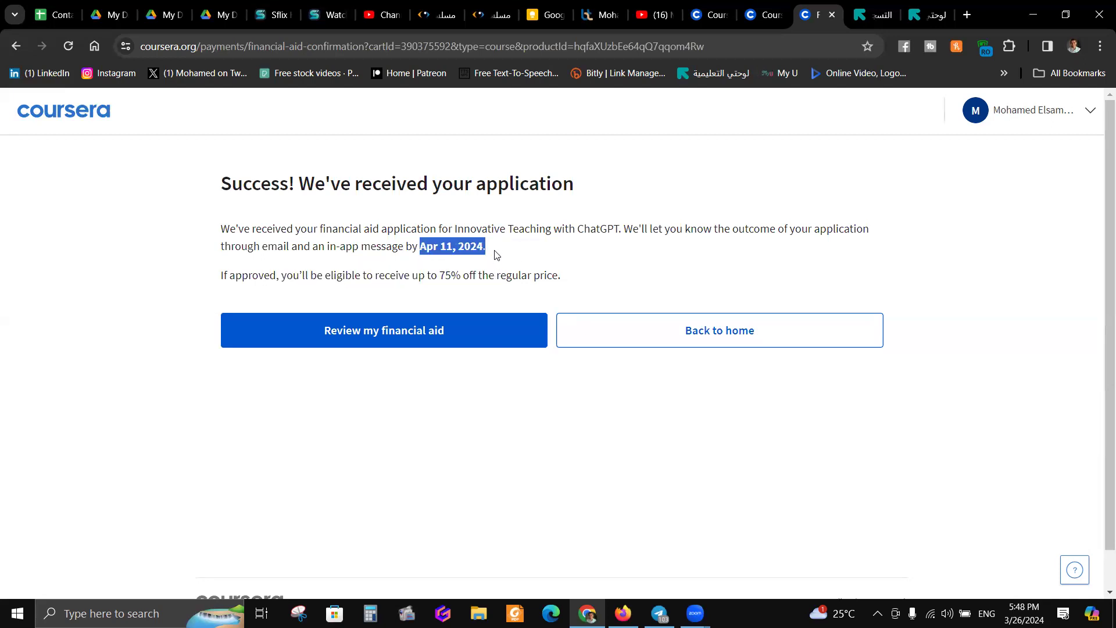
{"action": "left_click_drag", "start_coordinate": [424, 252], "coordinate": [501, 254]}
{"action": "left_click", "coordinate": [712, 229]}
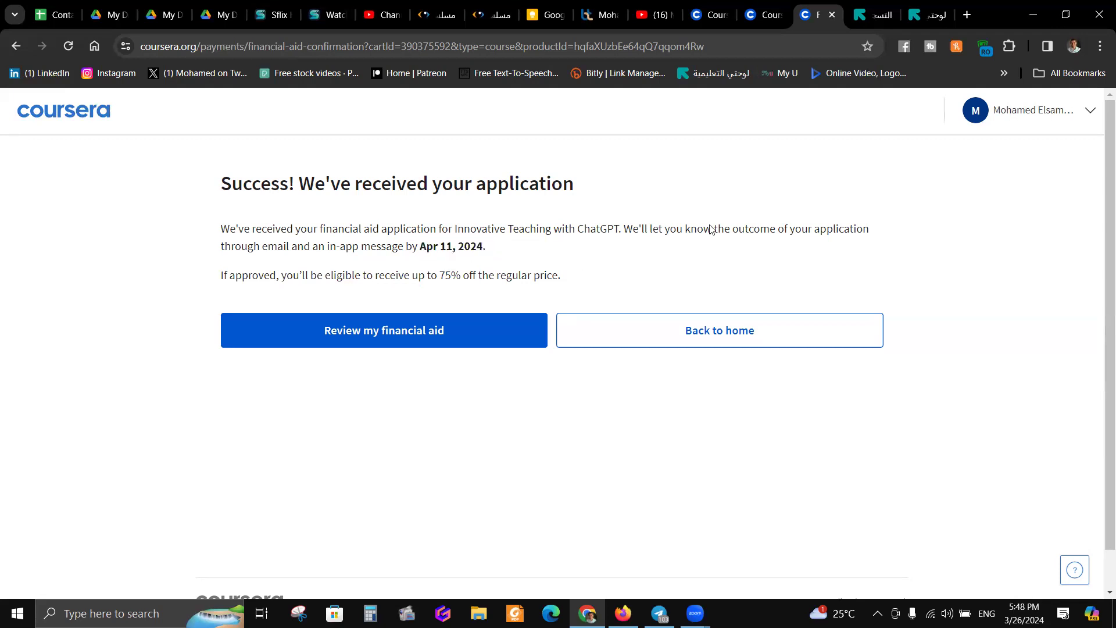
Switch to the open Coursera home page and request My Courses for the signed-in account
{"action": "left_click", "coordinate": [1073, 115]}
{"action": "left_click", "coordinate": [768, 6]}
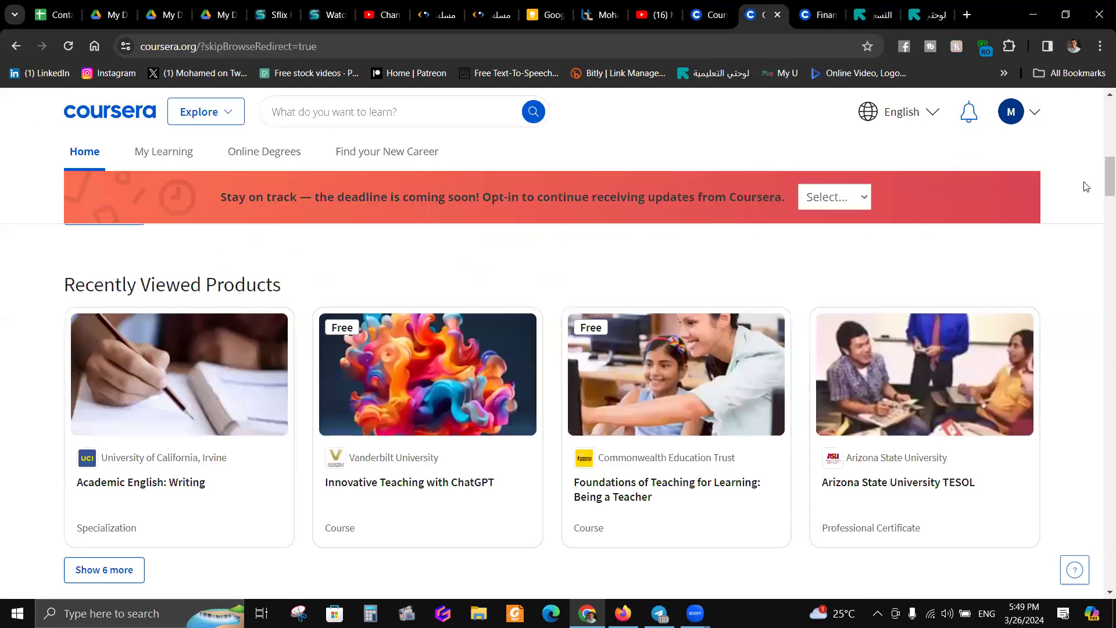
{"action": "left_click", "coordinate": [1044, 120]}
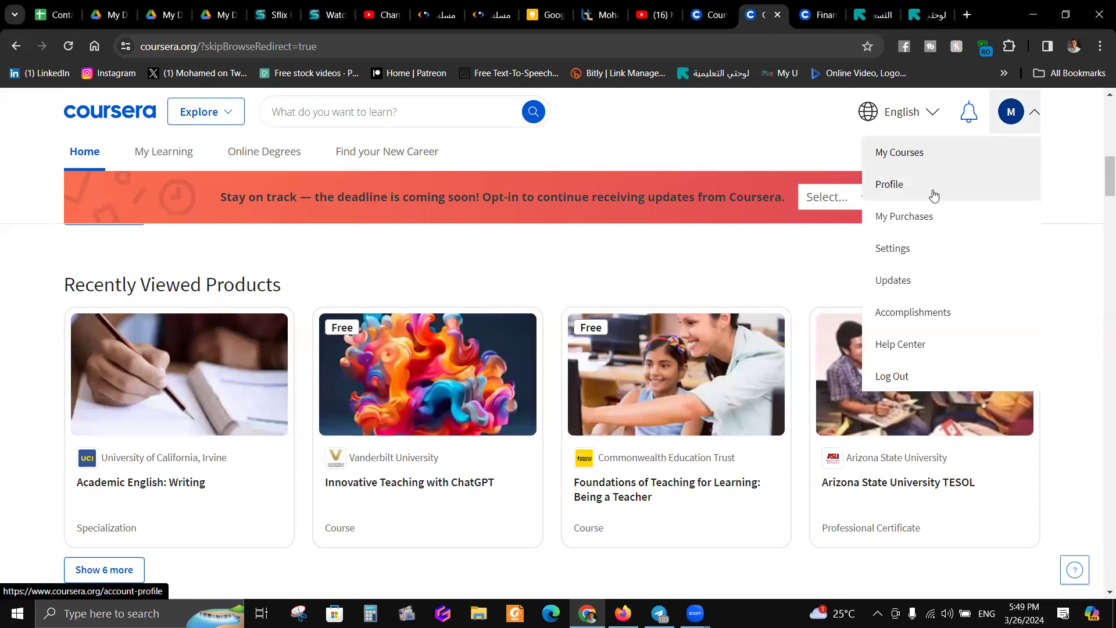
{"action": "left_click", "coordinate": [932, 159]}
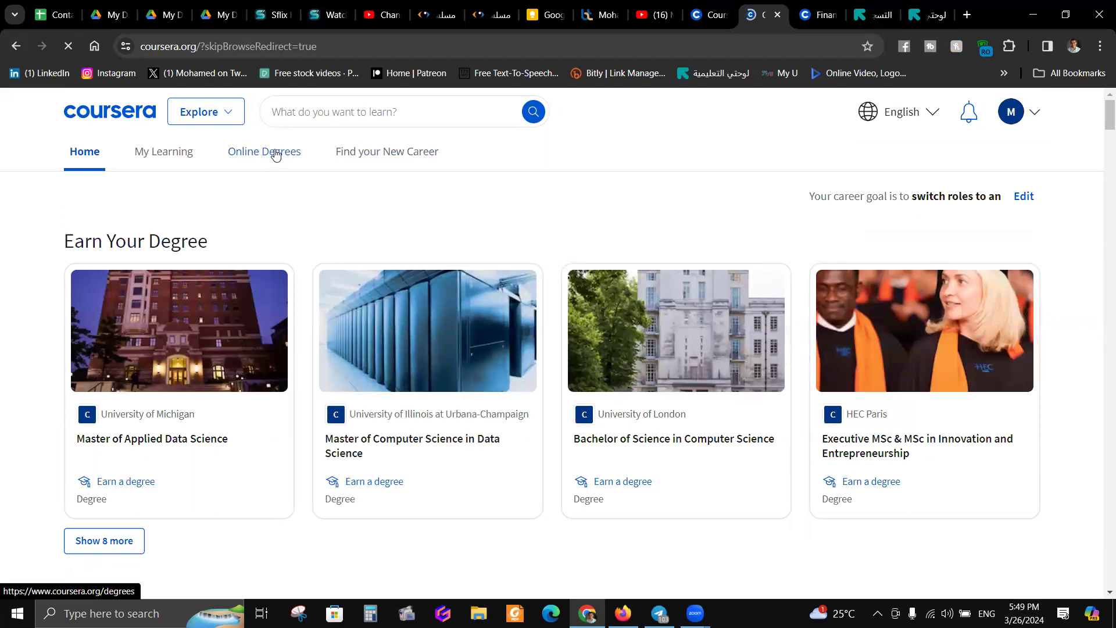
Open the Online Degrees page and look over the listed degree programs
{"action": "left_click", "coordinate": [263, 152]}
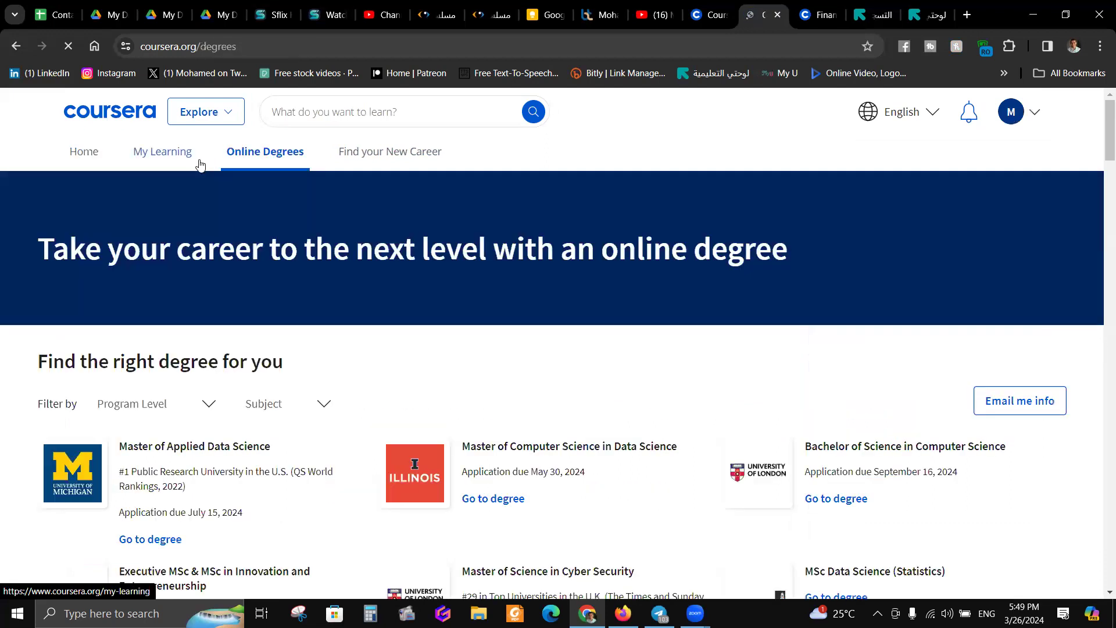
{"action": "scroll", "coordinate": [720, 343], "scroll_direction": "down", "scroll_amount": 5}
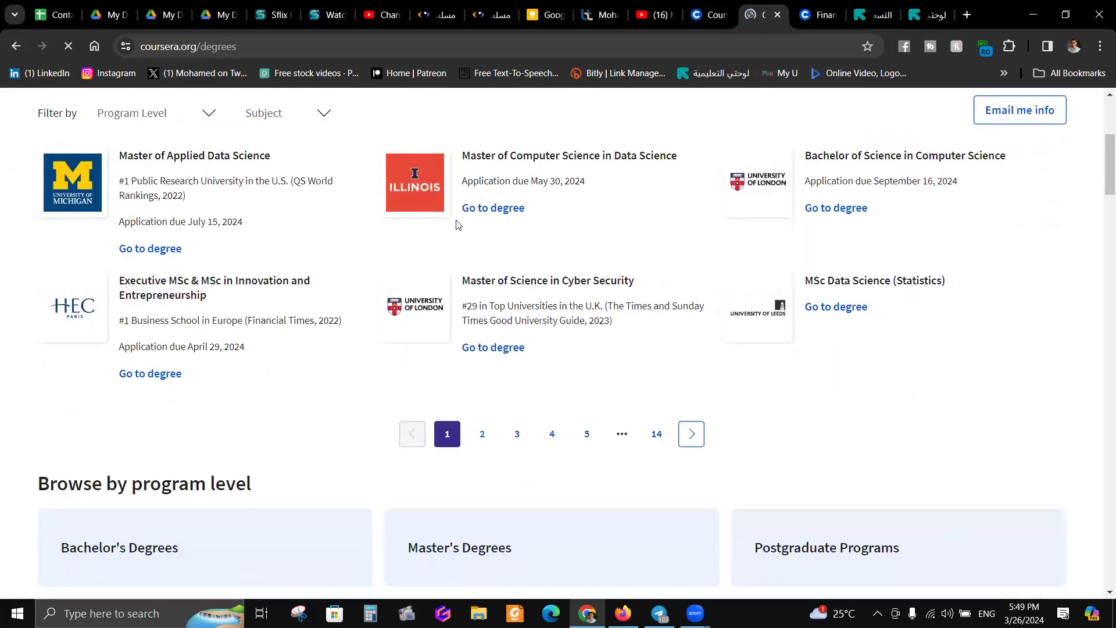
{"action": "scroll", "coordinate": [259, 221], "scroll_direction": "up", "scroll_amount": 4}
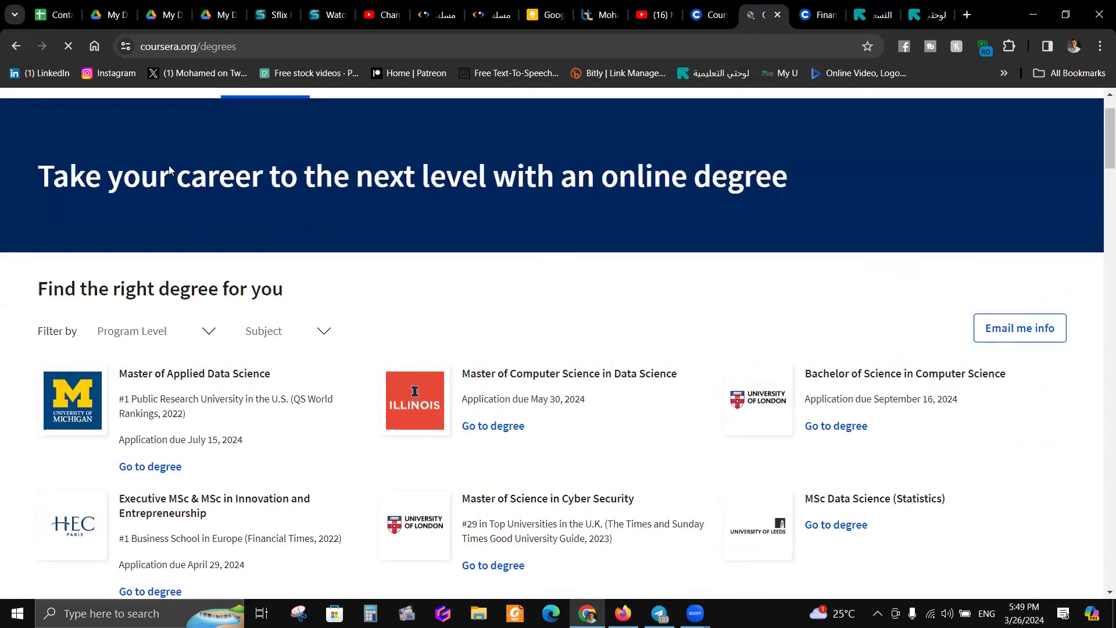
{"action": "scroll", "coordinate": [173, 183], "scroll_direction": "up", "scroll_amount": 2}
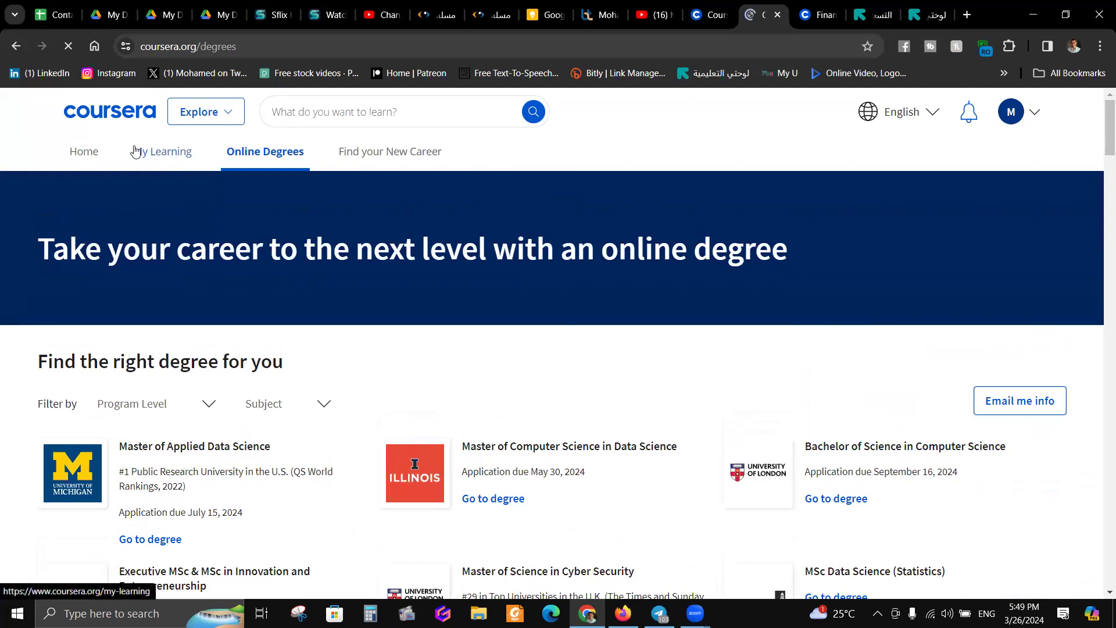
Open My Learning and look through the in-progress courses, from Innovative Teaching with ChatGPT to the IELTS courses
{"action": "left_click", "coordinate": [183, 155]}
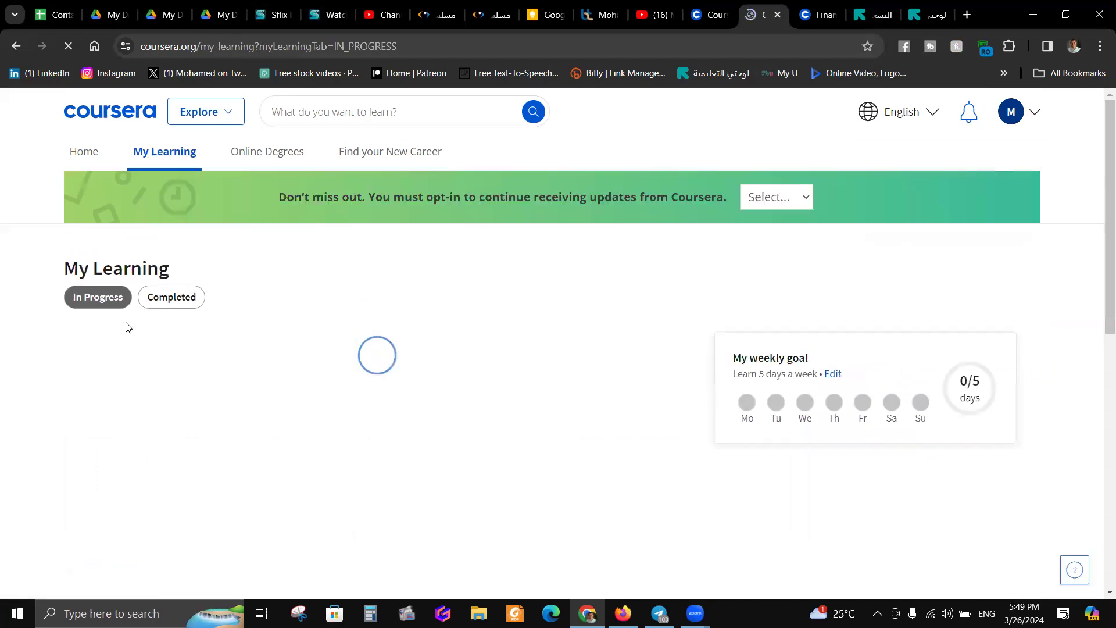
{"action": "scroll", "coordinate": [285, 318], "scroll_direction": "down", "scroll_amount": 2}
{"action": "scroll", "coordinate": [285, 318], "scroll_direction": "down", "scroll_amount": 8}
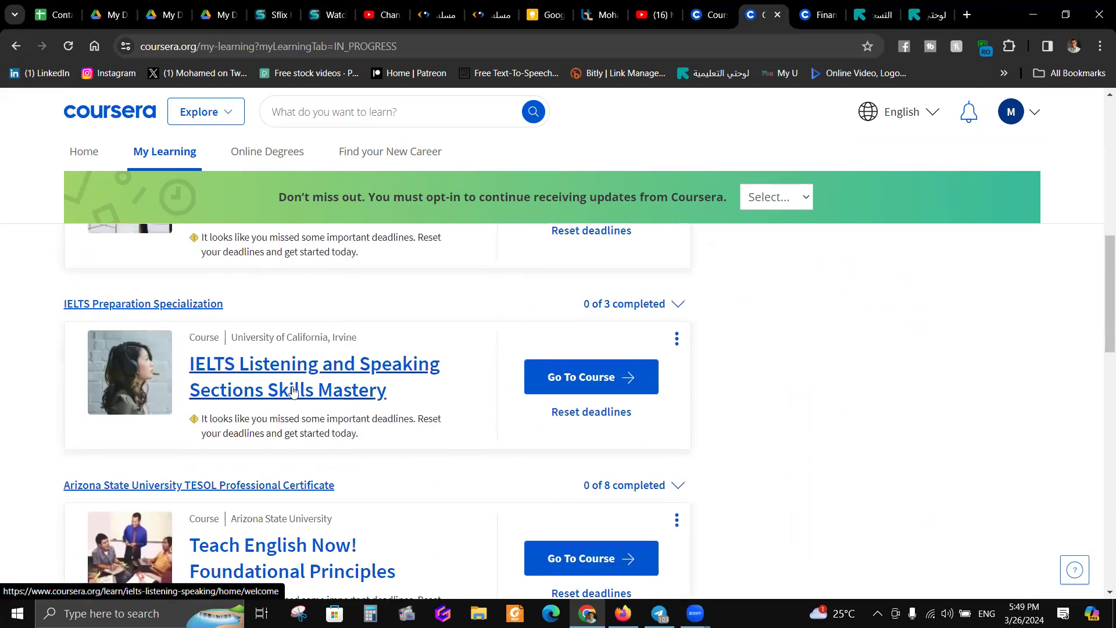
{"action": "scroll", "coordinate": [315, 407], "scroll_direction": "down", "scroll_amount": 1}
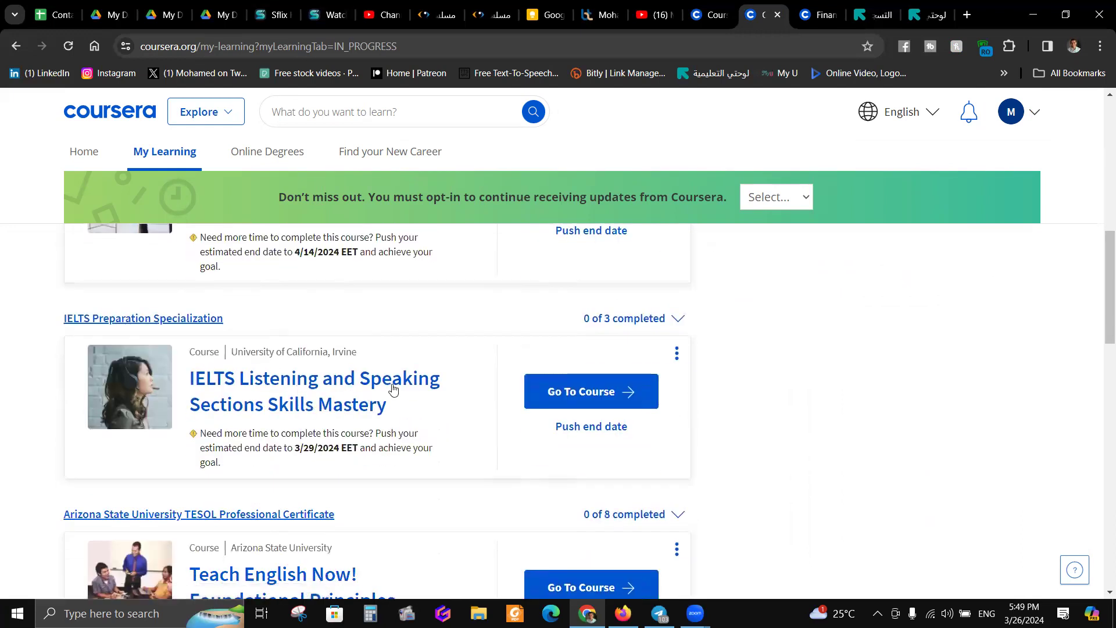
{"action": "scroll", "coordinate": [391, 389], "scroll_direction": "down", "scroll_amount": 1}
{"action": "scroll", "coordinate": [339, 326], "scroll_direction": "down", "scroll_amount": 1}
{"action": "scroll", "coordinate": [359, 388], "scroll_direction": "up", "scroll_amount": 2}
{"action": "scroll", "coordinate": [361, 389], "scroll_direction": "up", "scroll_amount": 4}
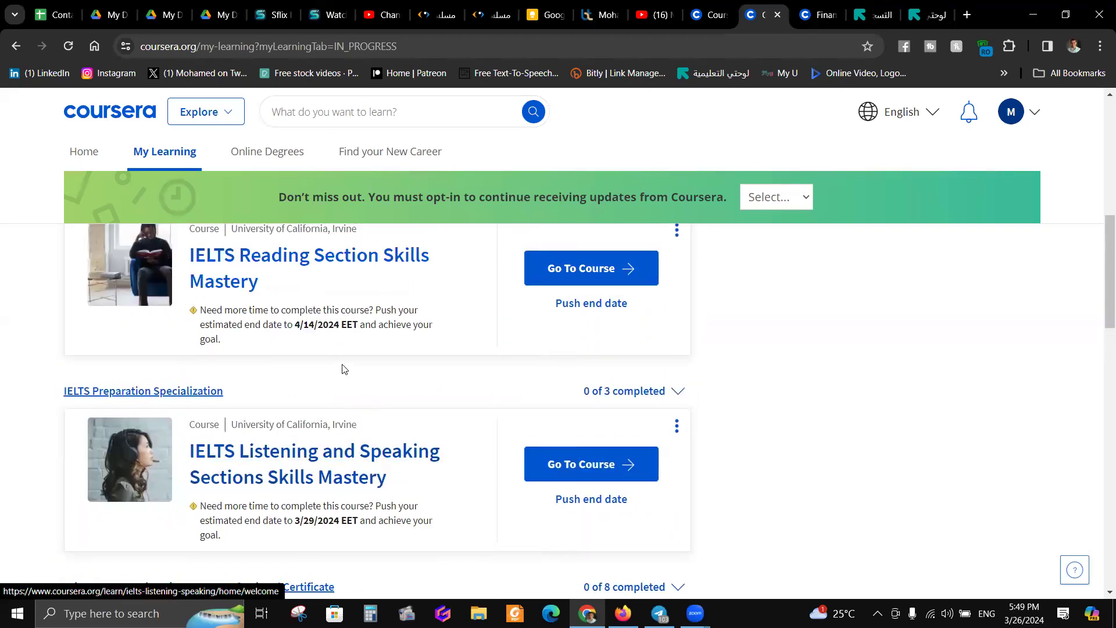
{"action": "scroll", "coordinate": [365, 365], "scroll_direction": "up", "scroll_amount": 3}
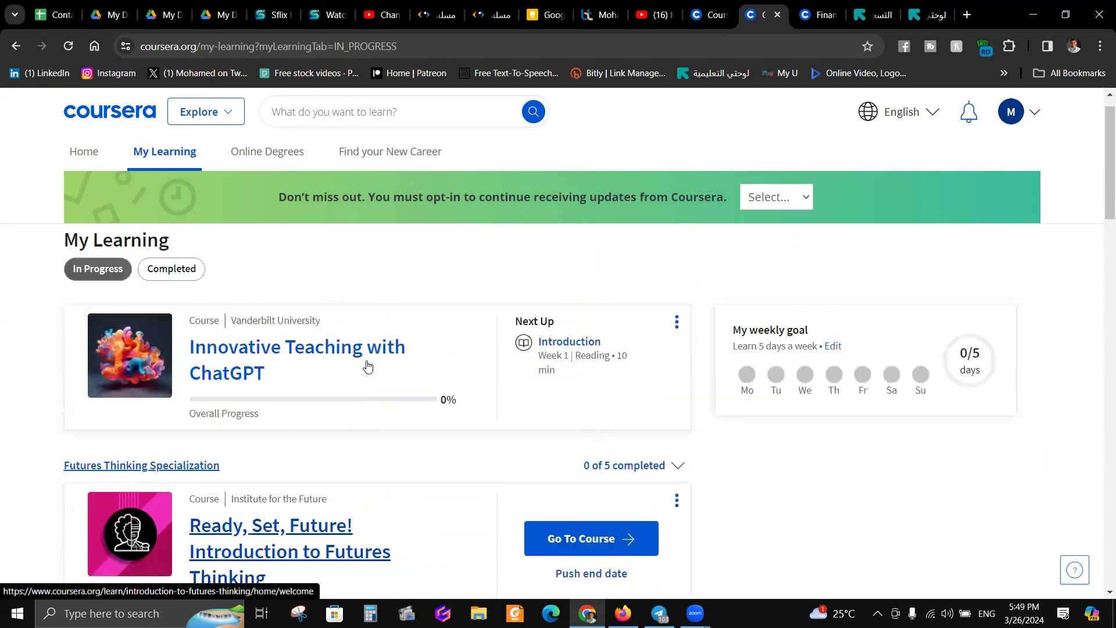
View the completed courses in My Learning and return to the in-progress list
{"action": "left_click", "coordinate": [191, 300]}
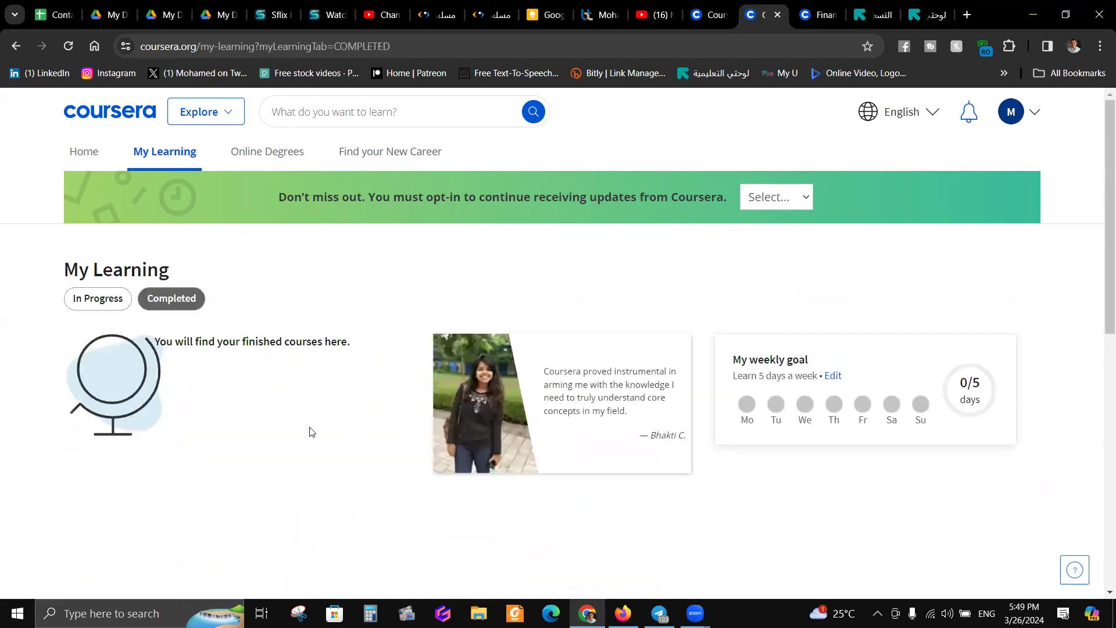
{"action": "scroll", "coordinate": [217, 316], "scroll_direction": "down", "scroll_amount": 2}
{"action": "scroll", "coordinate": [242, 327], "scroll_direction": "up", "scroll_amount": 2}
{"action": "left_click", "coordinate": [96, 300]}
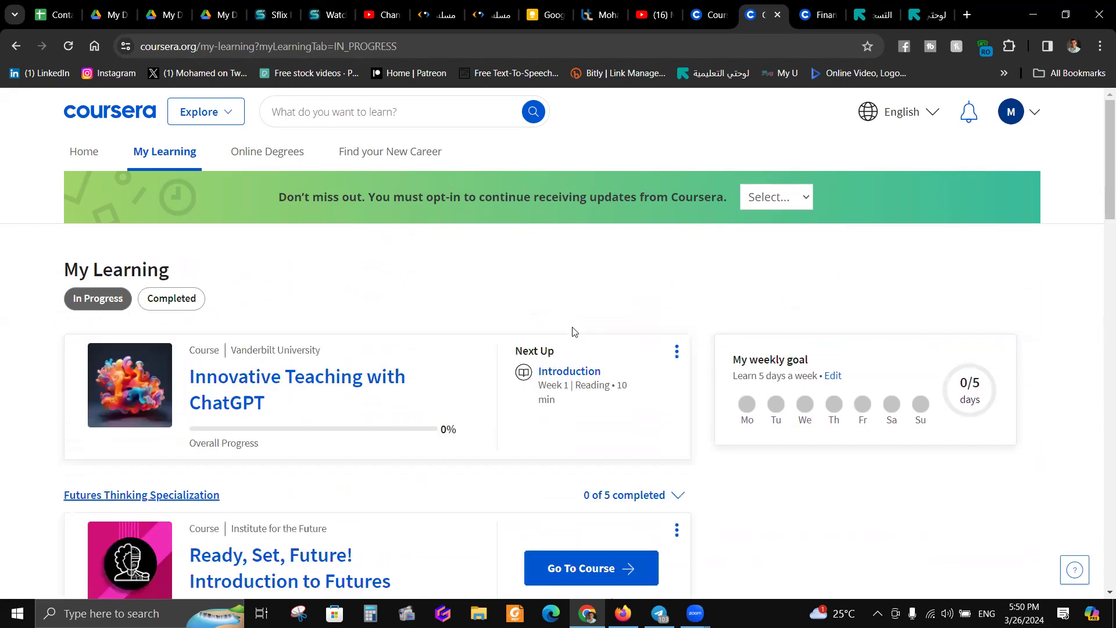
Examine the deadline notes of the in-progress courses down to the Business English Skills lesson and return to the beginning of the list
{"action": "scroll", "coordinate": [650, 324], "scroll_direction": "down", "scroll_amount": 1}
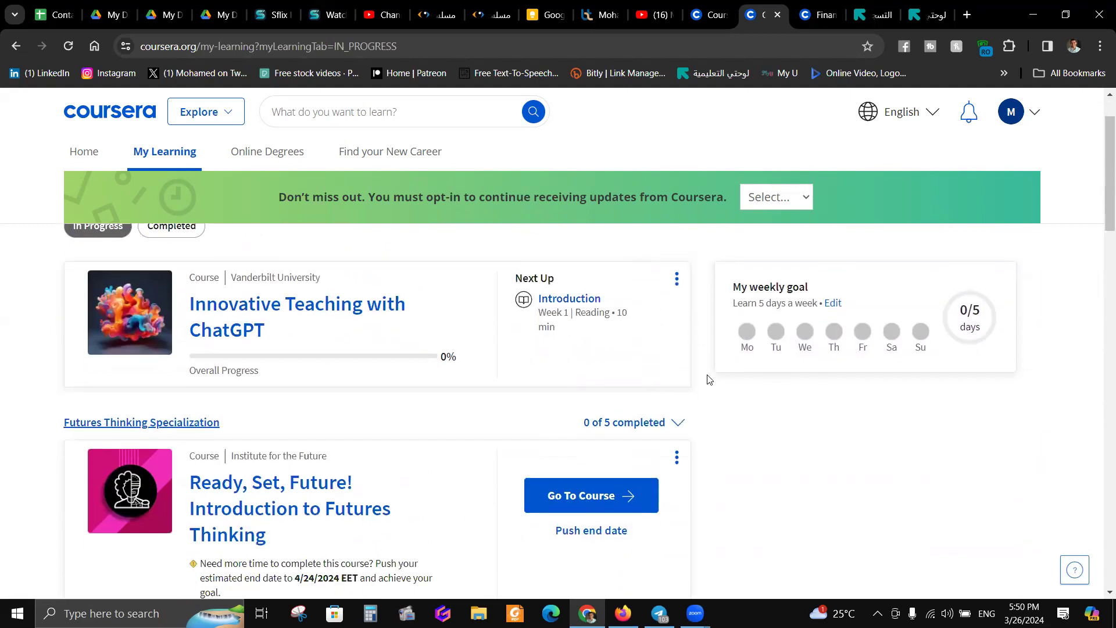
{"action": "scroll", "coordinate": [712, 367], "scroll_direction": "down", "scroll_amount": 2}
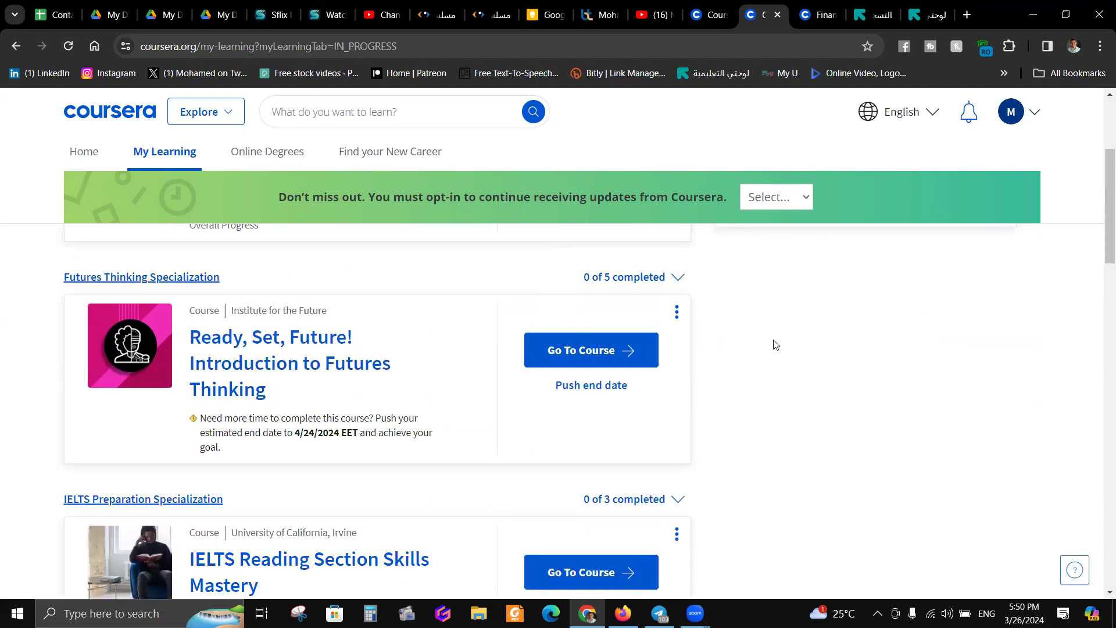
{"action": "scroll", "coordinate": [434, 307], "scroll_direction": "down", "scroll_amount": 4}
{"action": "scroll", "coordinate": [526, 298], "scroll_direction": "down", "scroll_amount": 4}
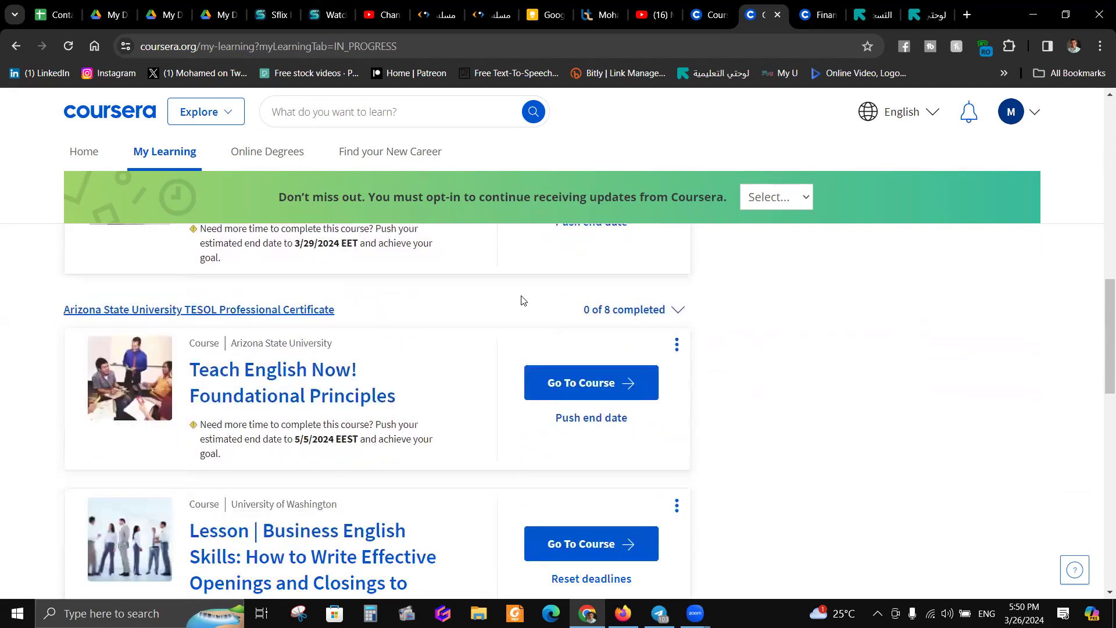
{"action": "scroll", "coordinate": [242, 324], "scroll_direction": "down", "scroll_amount": 1}
{"action": "scroll", "coordinate": [254, 375], "scroll_direction": "down", "scroll_amount": 1}
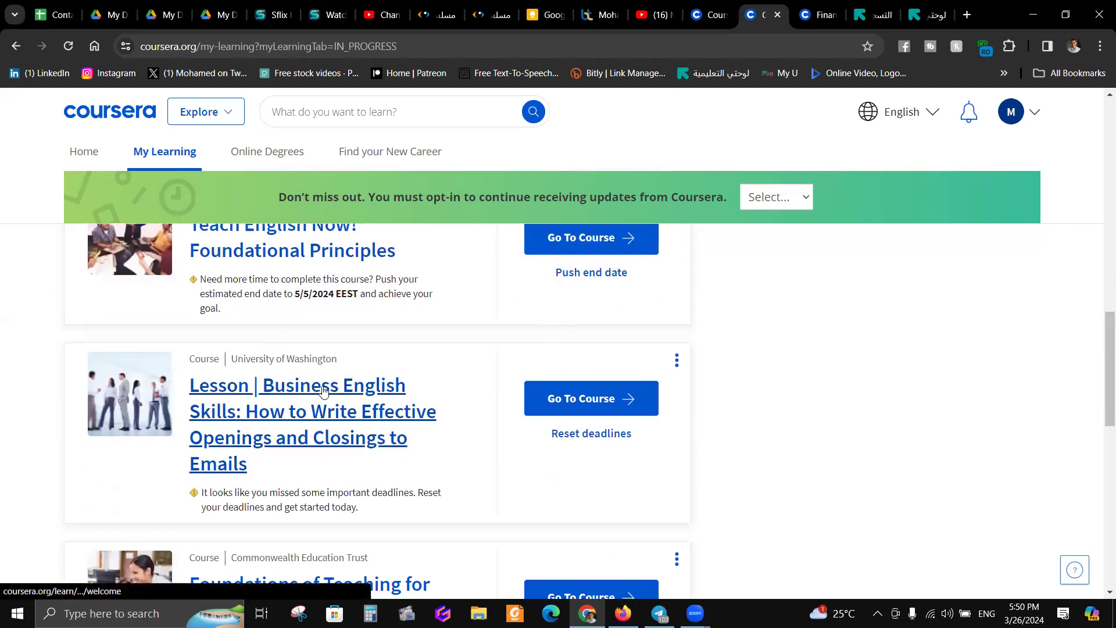
{"action": "scroll", "coordinate": [326, 386], "scroll_direction": "up", "scroll_amount": 1}
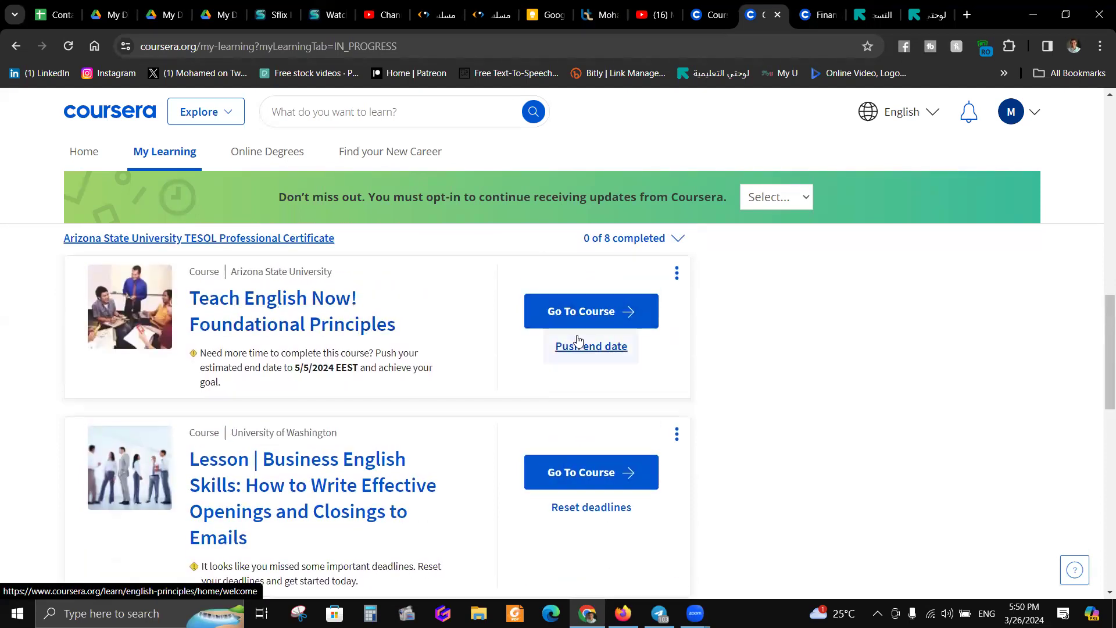
{"action": "scroll", "coordinate": [578, 338], "scroll_direction": "up", "scroll_amount": 15}
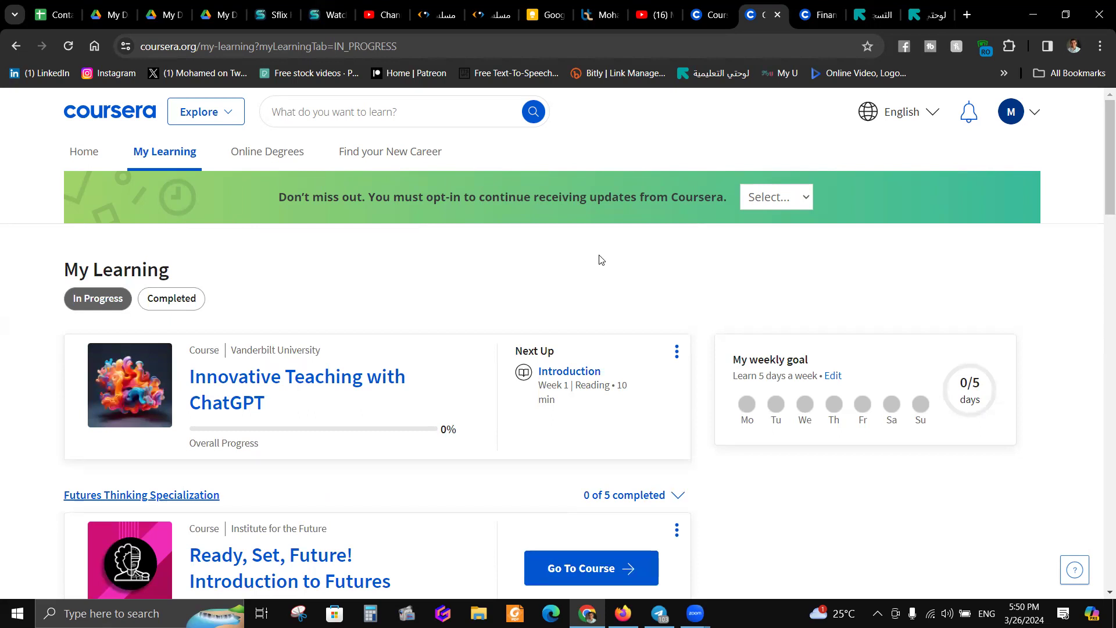
Review the enrolled courses again, from the Futures Thinking Specialization down to the Successful Presentation course
{"action": "scroll", "coordinate": [374, 269], "scroll_direction": "down", "scroll_amount": 7}
{"action": "scroll", "coordinate": [337, 326], "scroll_direction": "up", "scroll_amount": 3}
{"action": "scroll", "coordinate": [392, 314], "scroll_direction": "down", "scroll_amount": 2}
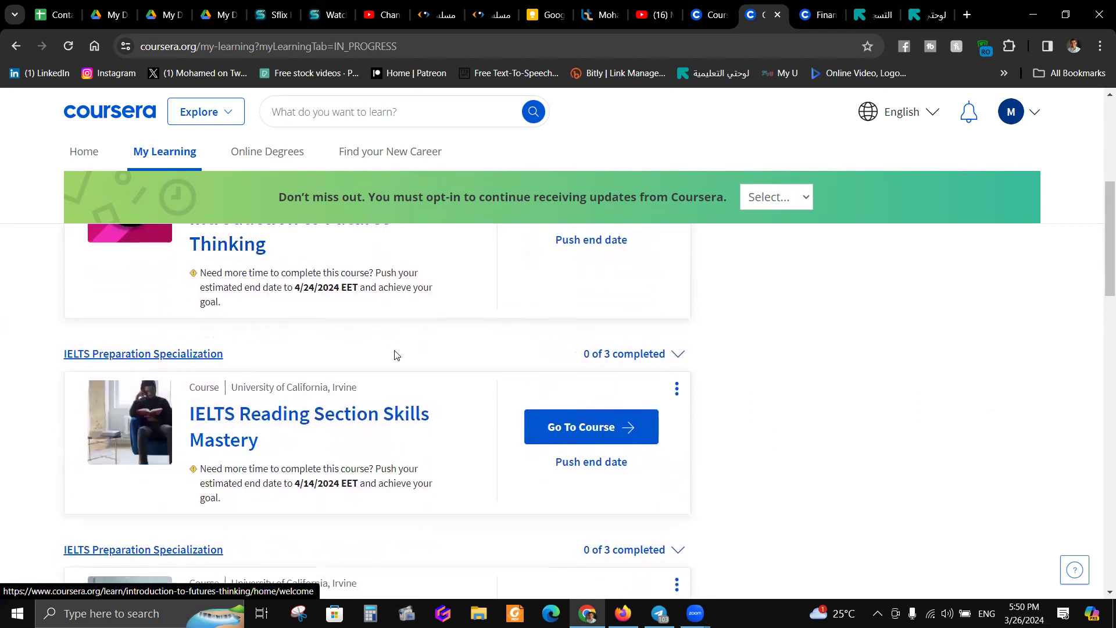
{"action": "scroll", "coordinate": [291, 326], "scroll_direction": "up", "scroll_amount": 4}
{"action": "scroll", "coordinate": [190, 319], "scroll_direction": "down", "scroll_amount": 1}
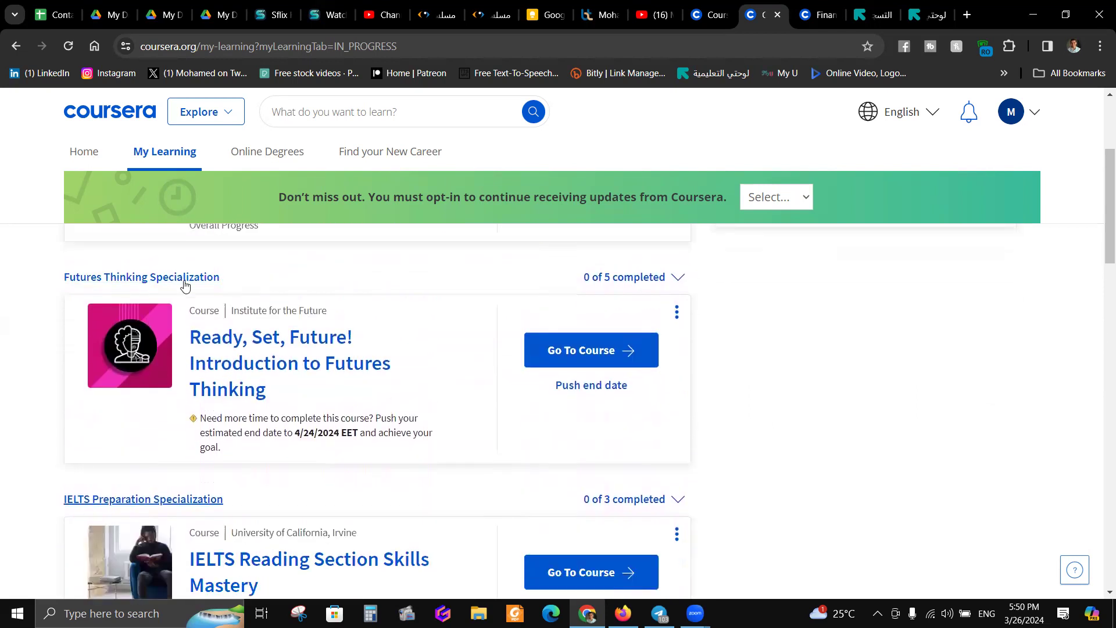
{"action": "scroll", "coordinate": [369, 304], "scroll_direction": "down", "scroll_amount": 5}
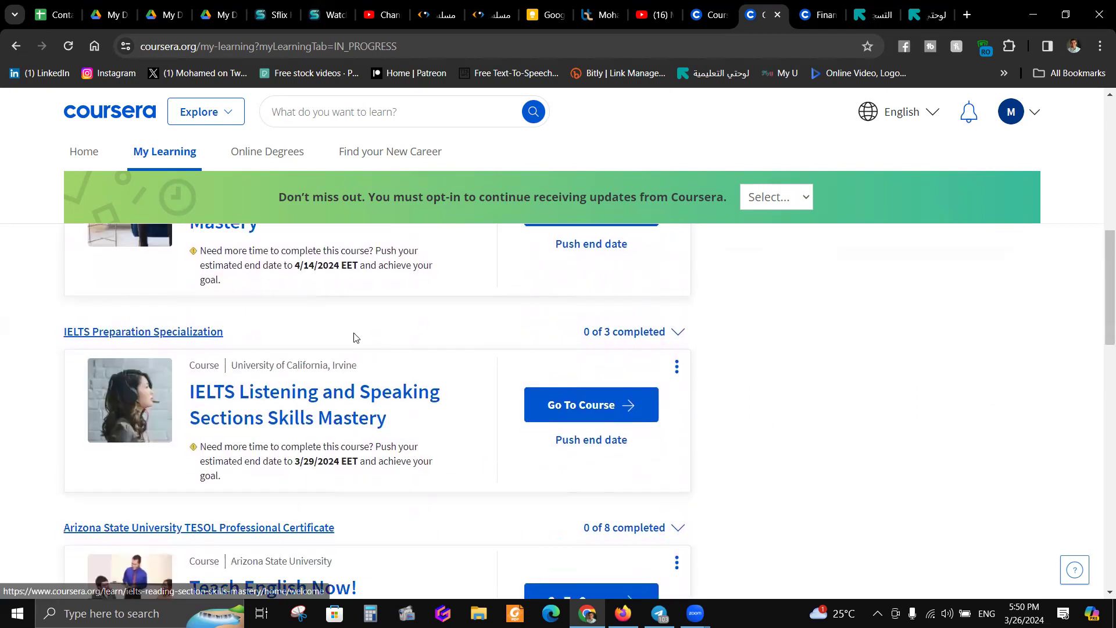
{"action": "scroll", "coordinate": [349, 343], "scroll_direction": "down", "scroll_amount": 3}
{"action": "scroll", "coordinate": [246, 355], "scroll_direction": "down", "scroll_amount": 1}
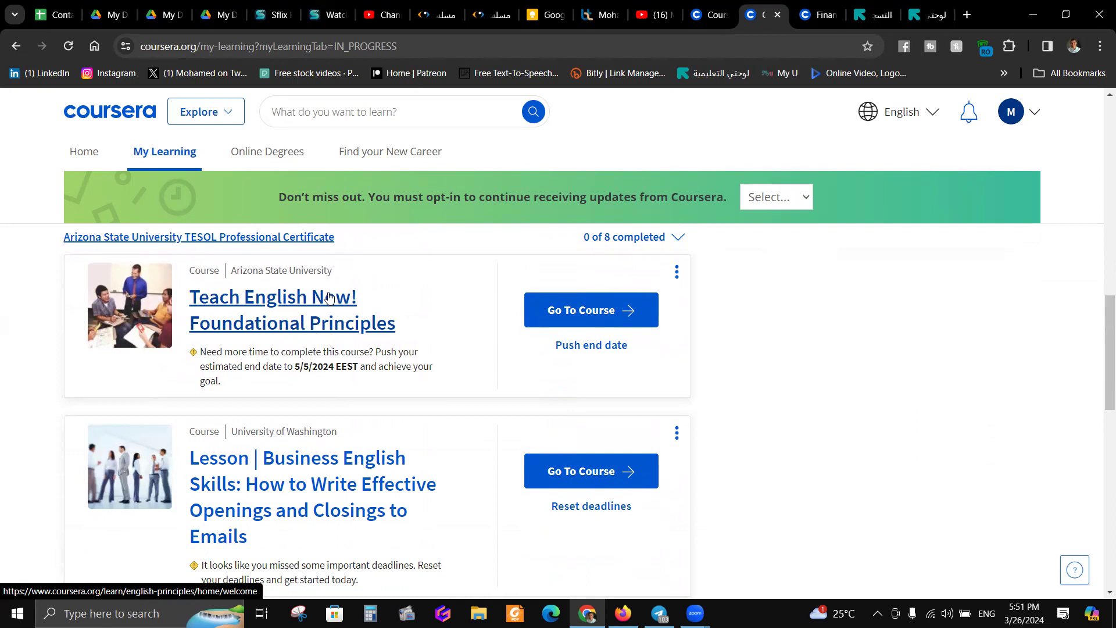
{"action": "scroll", "coordinate": [329, 297], "scroll_direction": "down", "scroll_amount": 3}
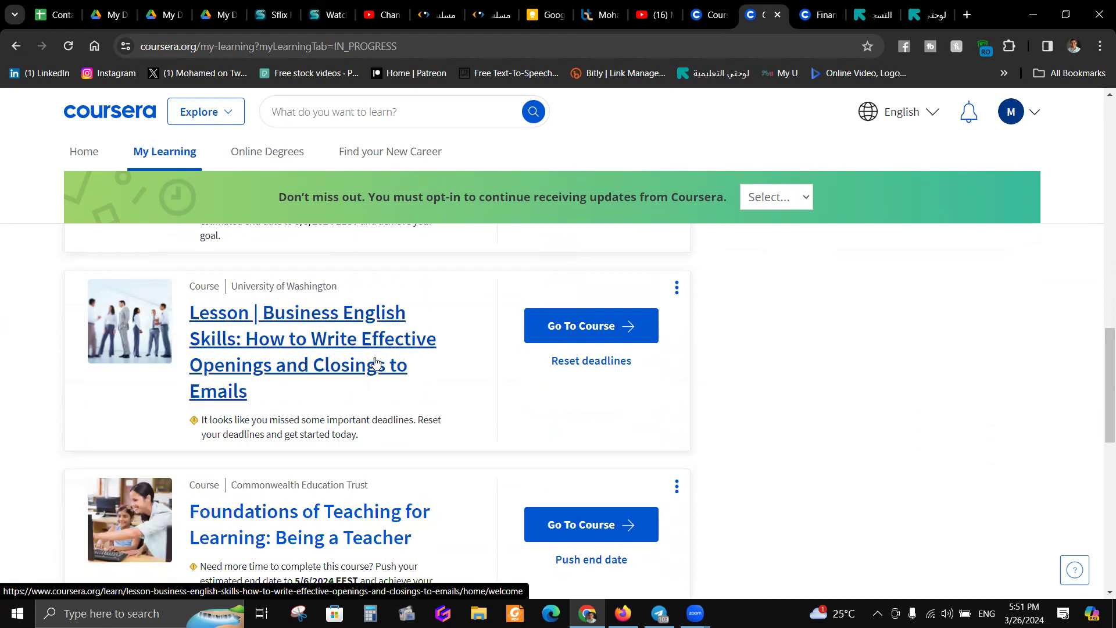
{"action": "scroll", "coordinate": [430, 343], "scroll_direction": "down", "scroll_amount": 3}
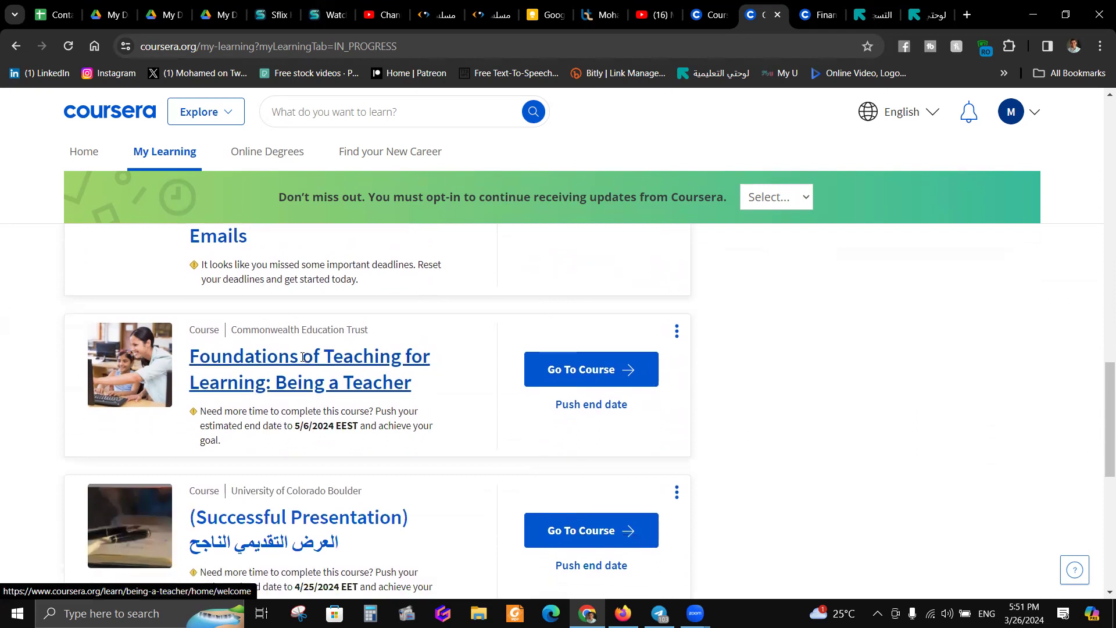
{"action": "scroll", "coordinate": [303, 357], "scroll_direction": "down", "scroll_amount": 1}
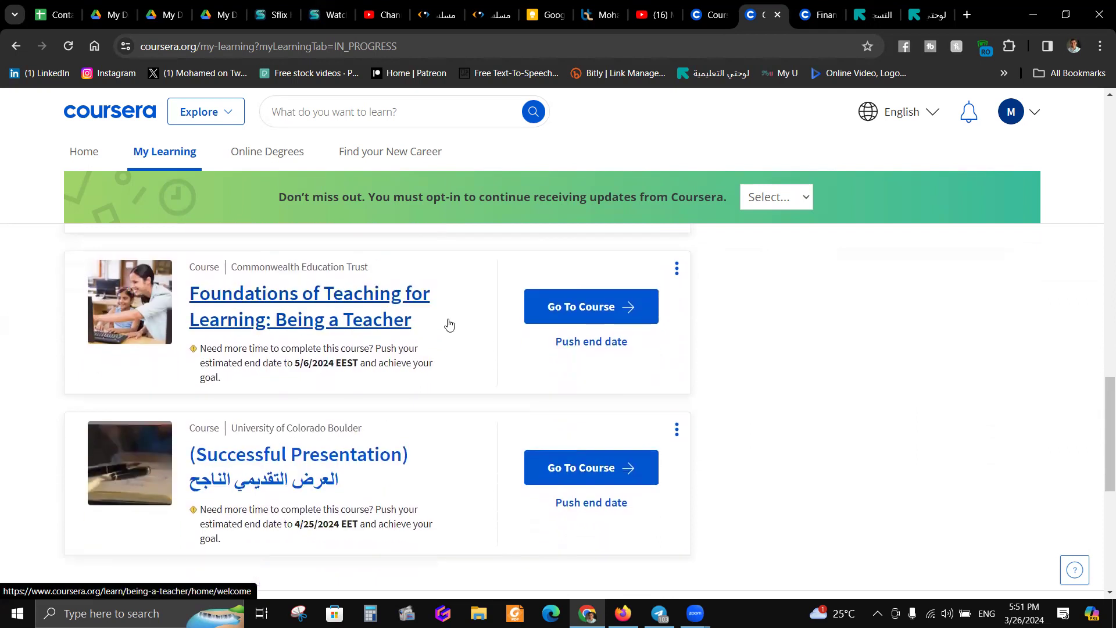
Look over the last enrolled courses down to Successful Presentation and return to the beginning of the in-progress list
{"action": "scroll", "coordinate": [461, 319], "scroll_direction": "down", "scroll_amount": 2}
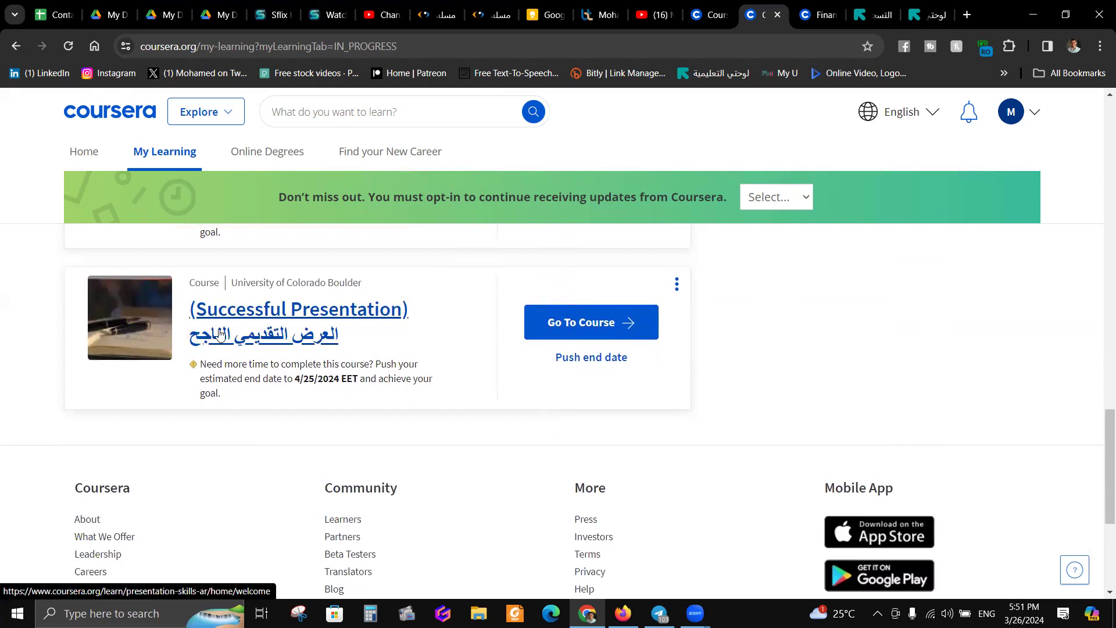
{"action": "scroll", "coordinate": [488, 342], "scroll_direction": "up", "scroll_amount": 2}
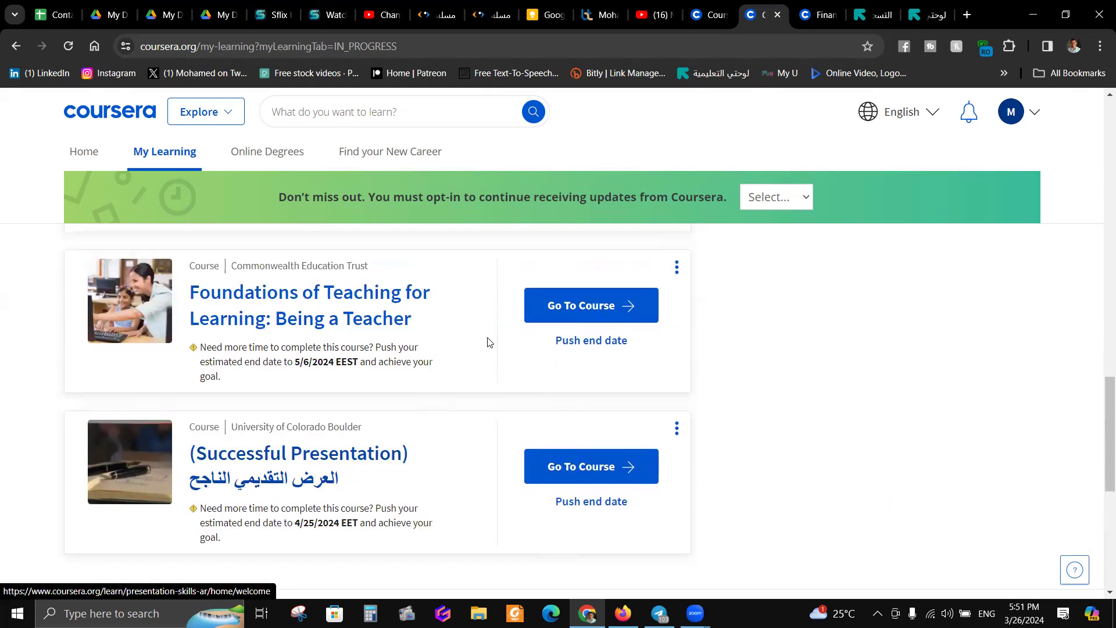
{"action": "scroll", "coordinate": [488, 342], "scroll_direction": "up", "scroll_amount": 10}
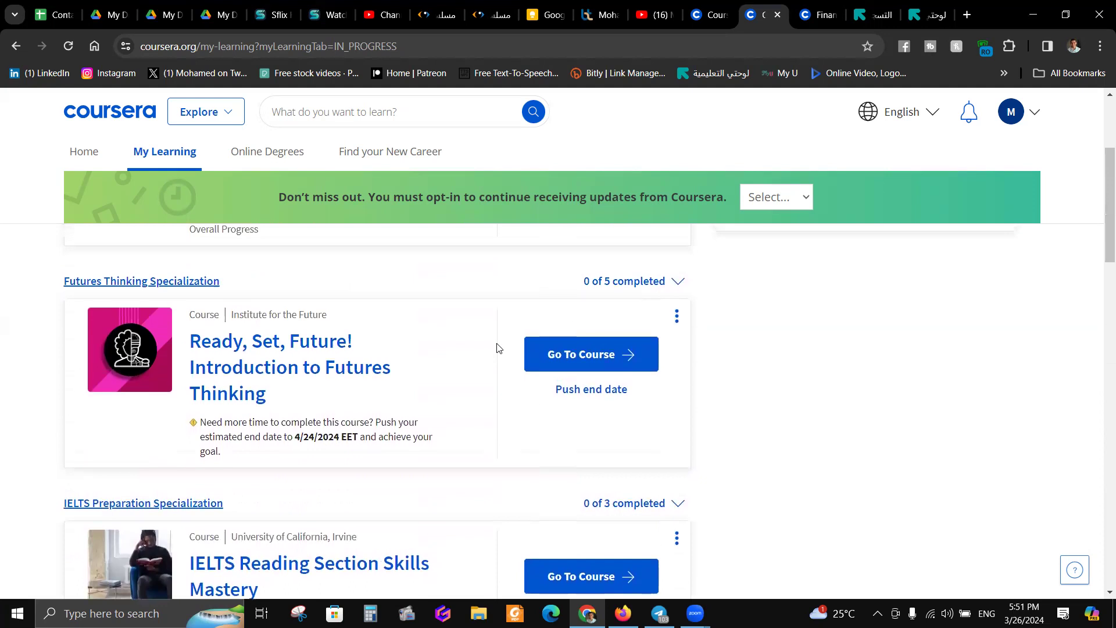
{"action": "scroll", "coordinate": [497, 348], "scroll_direction": "up", "scroll_amount": 3}
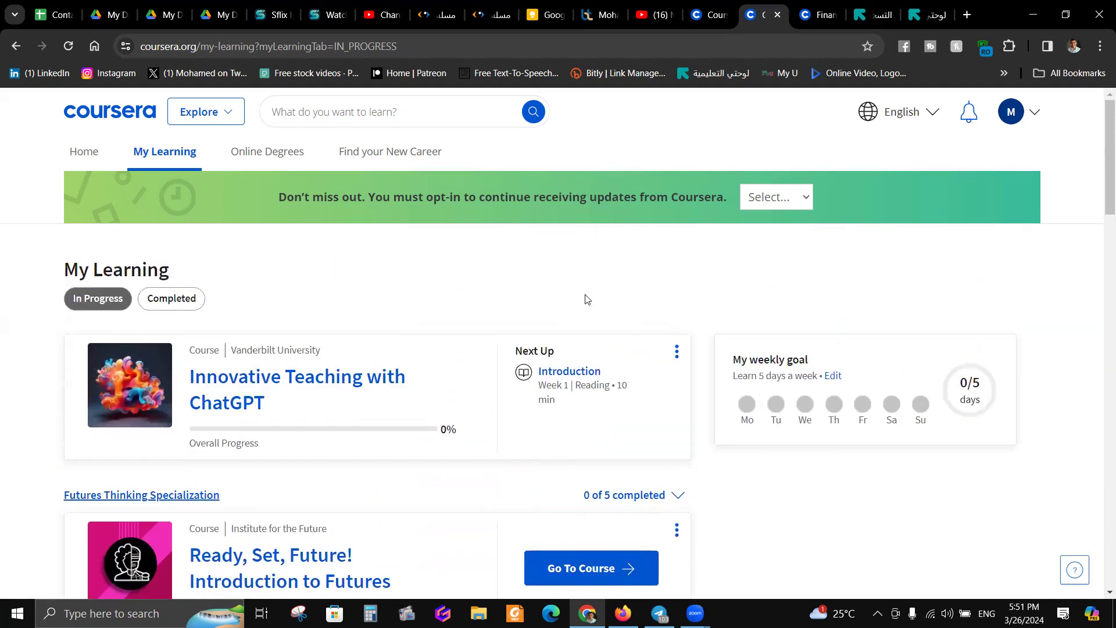
{"action": "scroll", "coordinate": [611, 299], "scroll_direction": "down", "scroll_amount": 1}
{"action": "scroll", "coordinate": [643, 304], "scroll_direction": "up", "scroll_amount": 1}
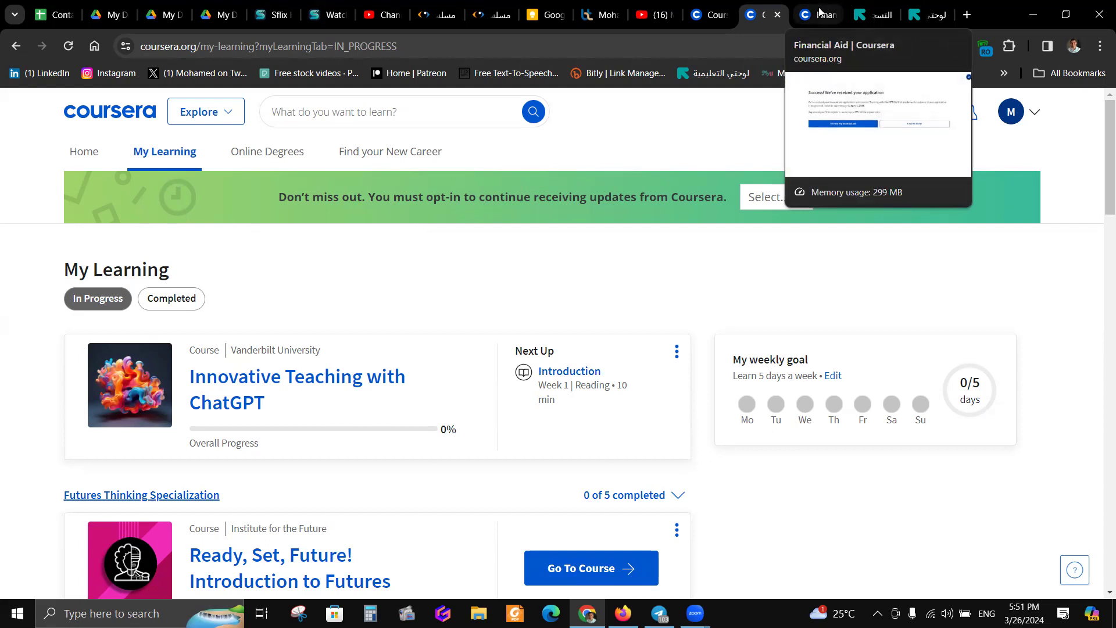
Switch to Edraak, view its login page, and look through the courses under واصل التعلّم on the learner dashboard
{"action": "left_click", "coordinate": [870, 7]}
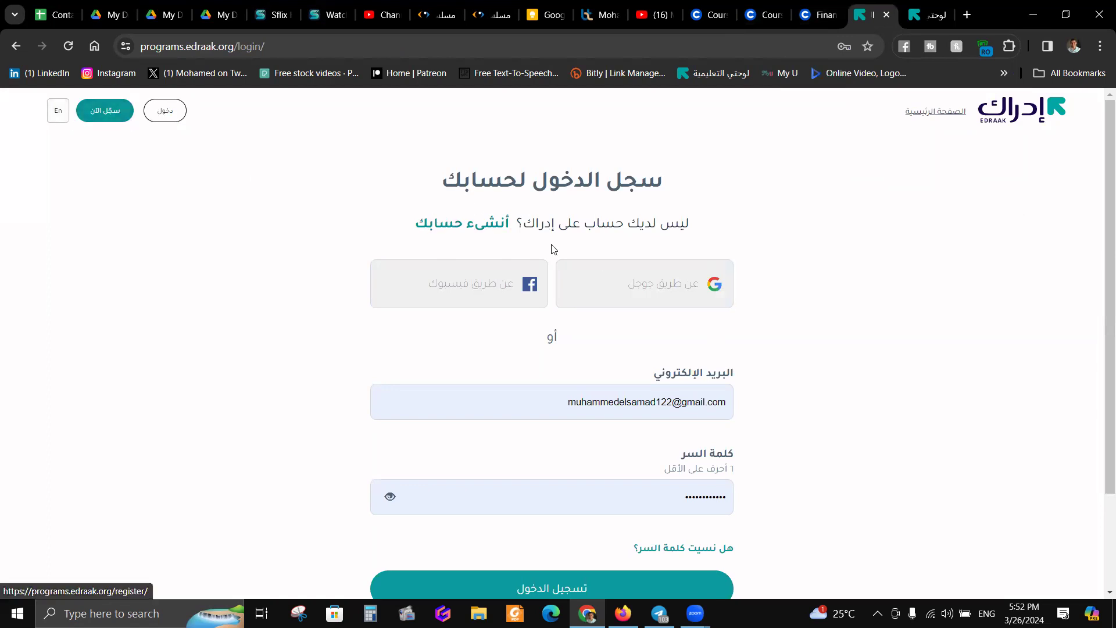
{"action": "left_click", "coordinate": [929, 15]}
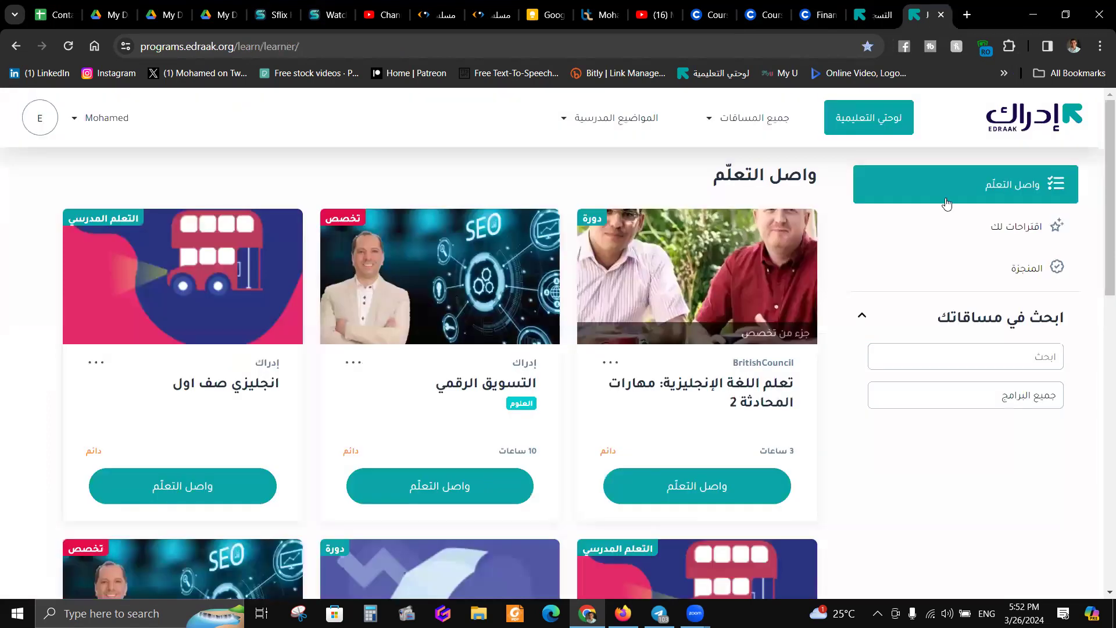
{"action": "scroll", "coordinate": [687, 296], "scroll_direction": "down", "scroll_amount": 5}
{"action": "scroll", "coordinate": [640, 256], "scroll_direction": "up", "scroll_amount": 5}
{"action": "scroll", "coordinate": [454, 321], "scroll_direction": "down", "scroll_amount": 7}
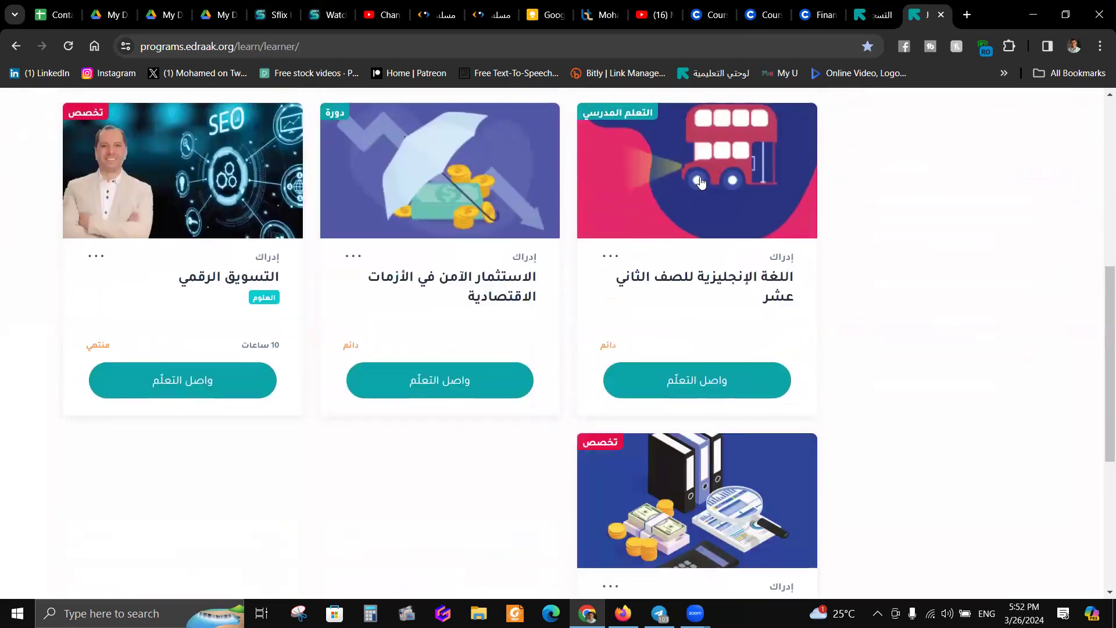
{"action": "scroll", "coordinate": [698, 233], "scroll_direction": "up", "scroll_amount": 1}
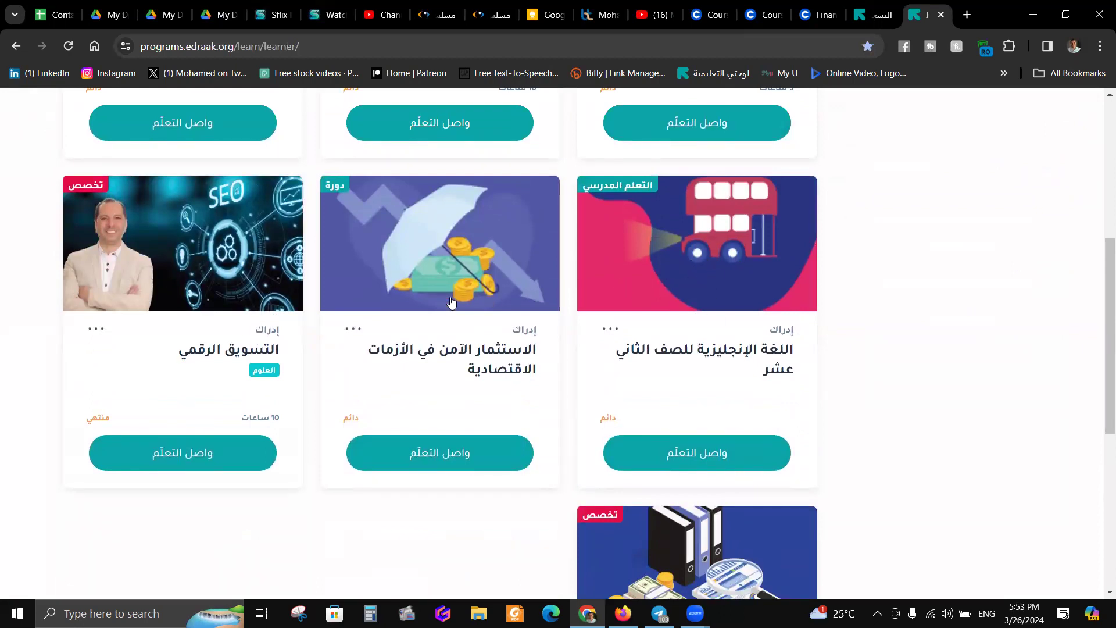
{"action": "scroll", "coordinate": [298, 266], "scroll_direction": "down", "scroll_amount": 1}
{"action": "scroll", "coordinate": [643, 368], "scroll_direction": "down", "scroll_amount": 3}
{"action": "scroll", "coordinate": [814, 384], "scroll_direction": "up", "scroll_amount": 9}
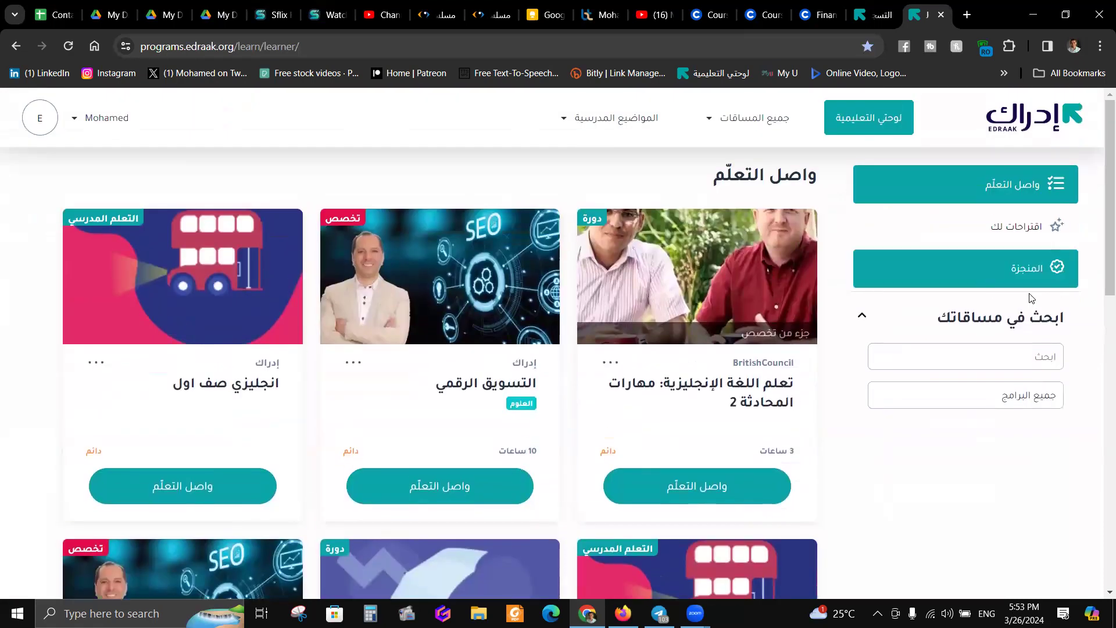
View the completed Edraak courses, check the certificate page of the تدريب المدربين - TOT course, and return to the completed list
{"action": "left_click", "coordinate": [996, 284]}
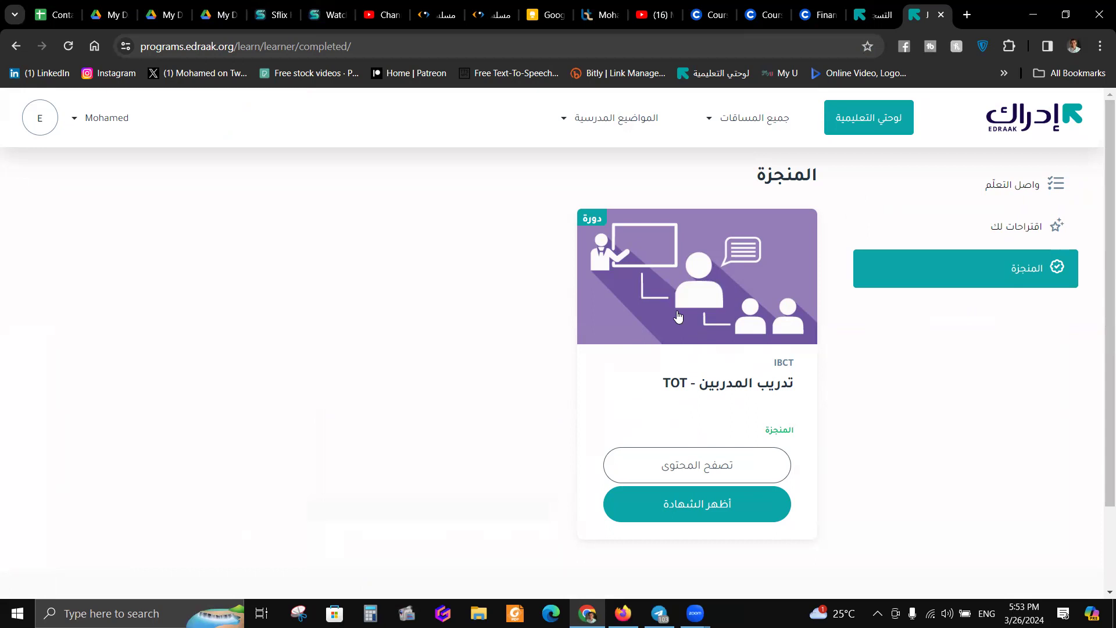
{"action": "left_click", "coordinate": [749, 518]}
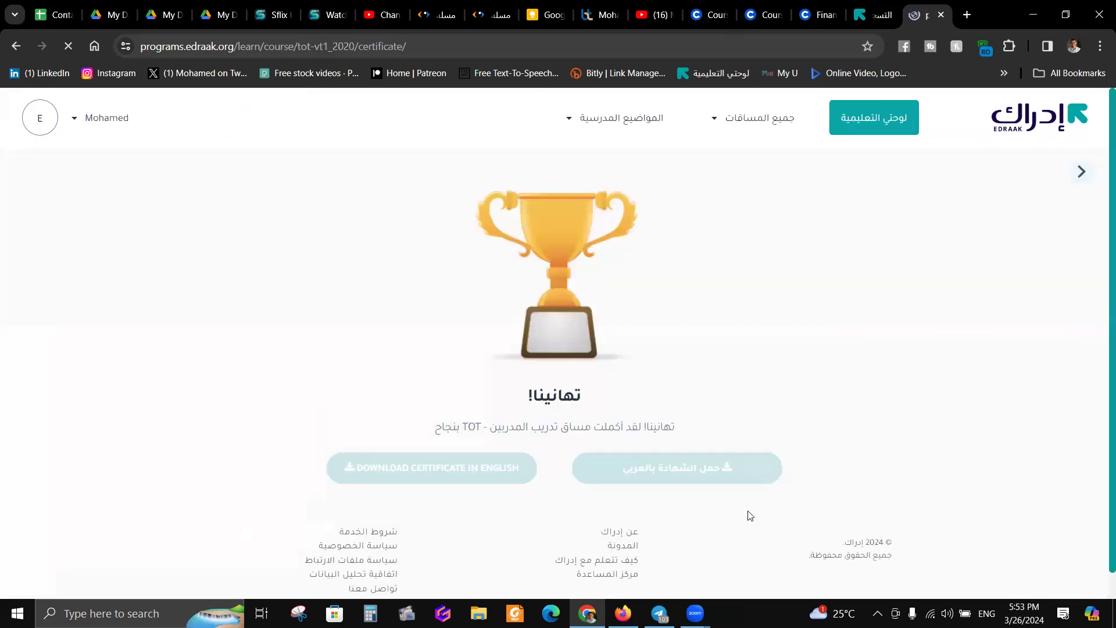
{"action": "scroll", "coordinate": [727, 448], "scroll_direction": "down", "scroll_amount": 1}
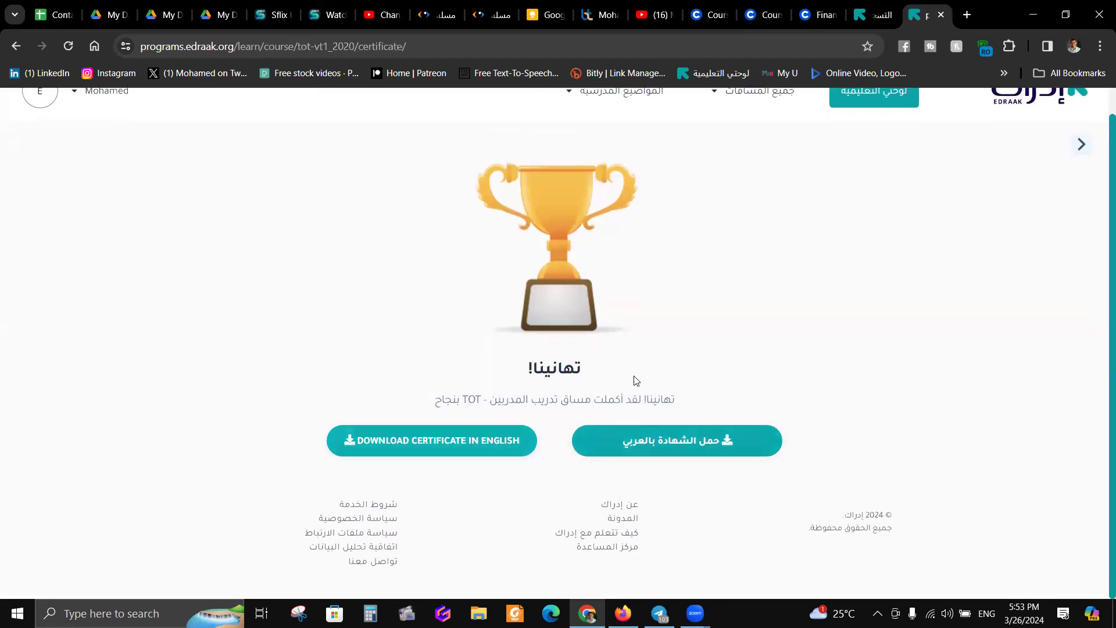
{"action": "scroll", "coordinate": [570, 355], "scroll_direction": "up", "scroll_amount": 1}
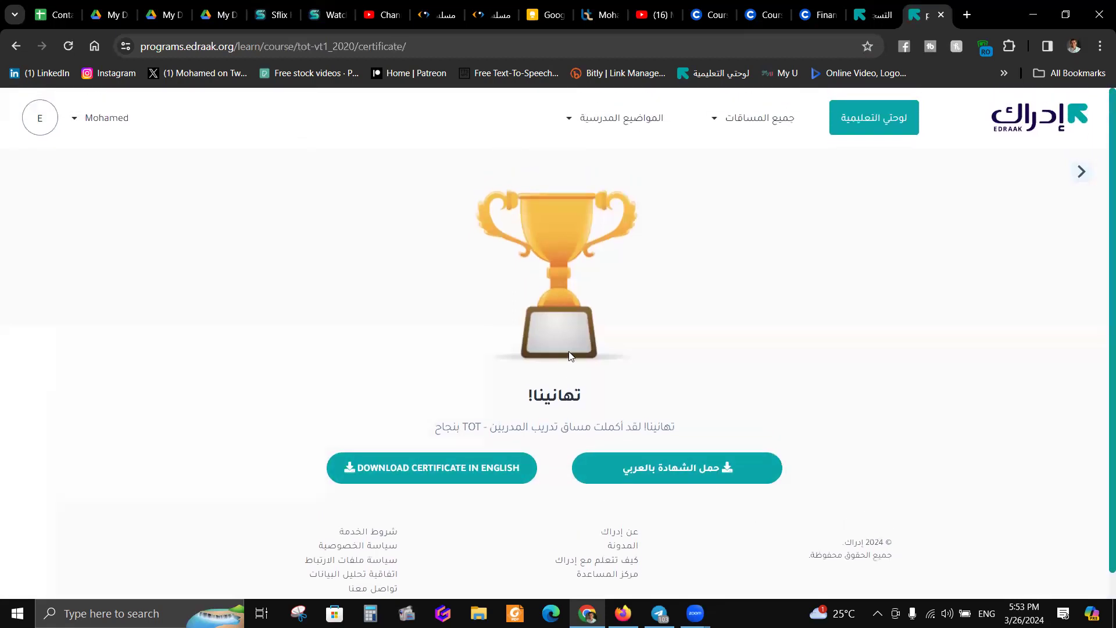
{"action": "left_click", "coordinate": [14, 51]}
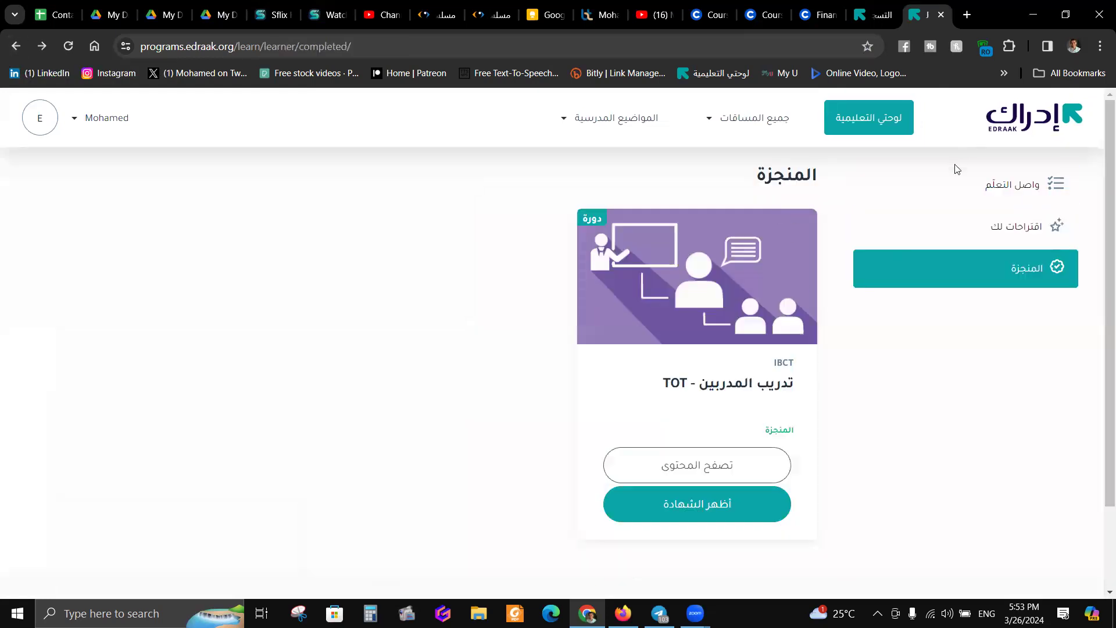